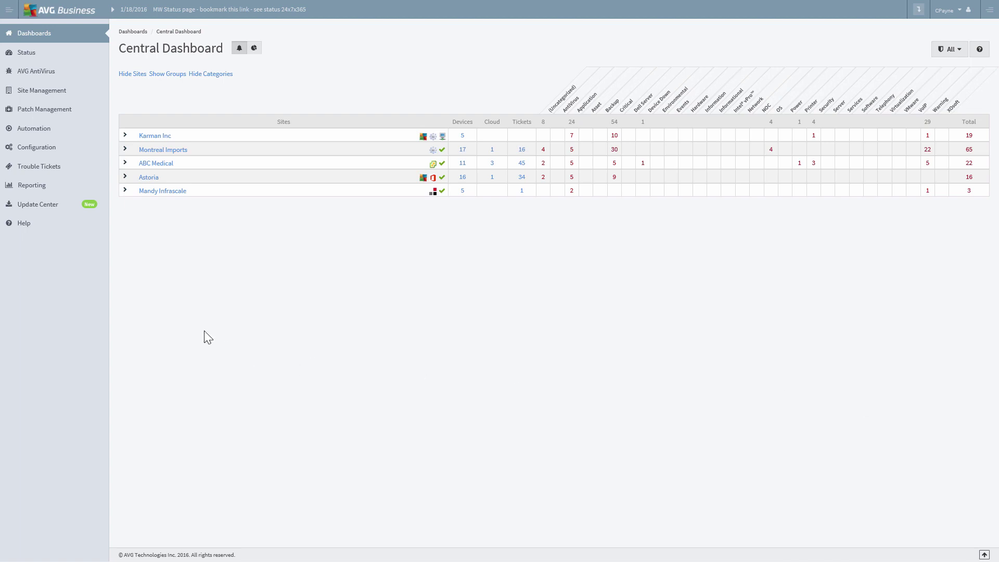
Step: Go to Patch Management Synchronization Options and bring up the Add/Remove Products list
{"action": "left_click", "coordinate": [58, 116]}
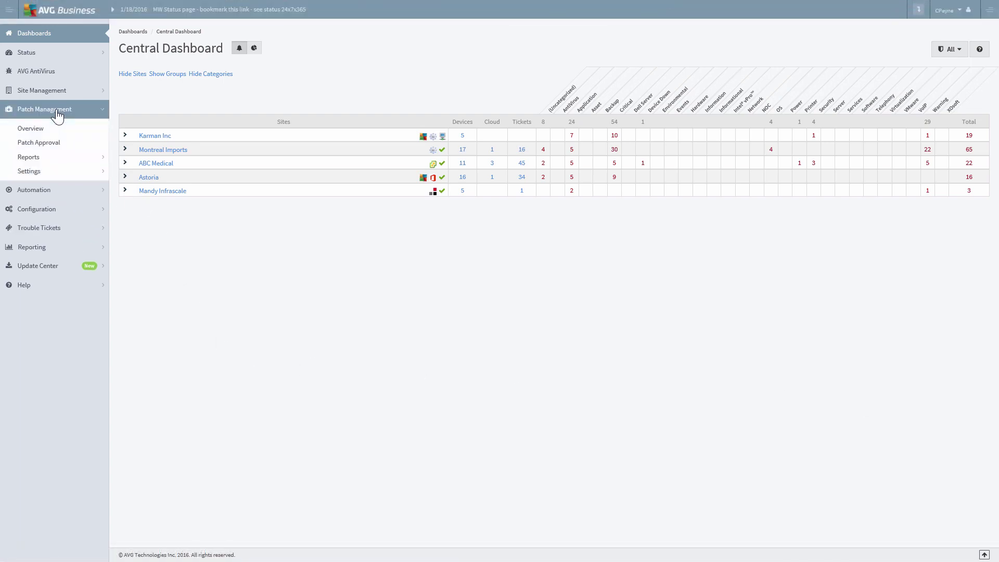
{"action": "left_click", "coordinate": [38, 173]}
{"action": "left_click", "coordinate": [40, 187]}
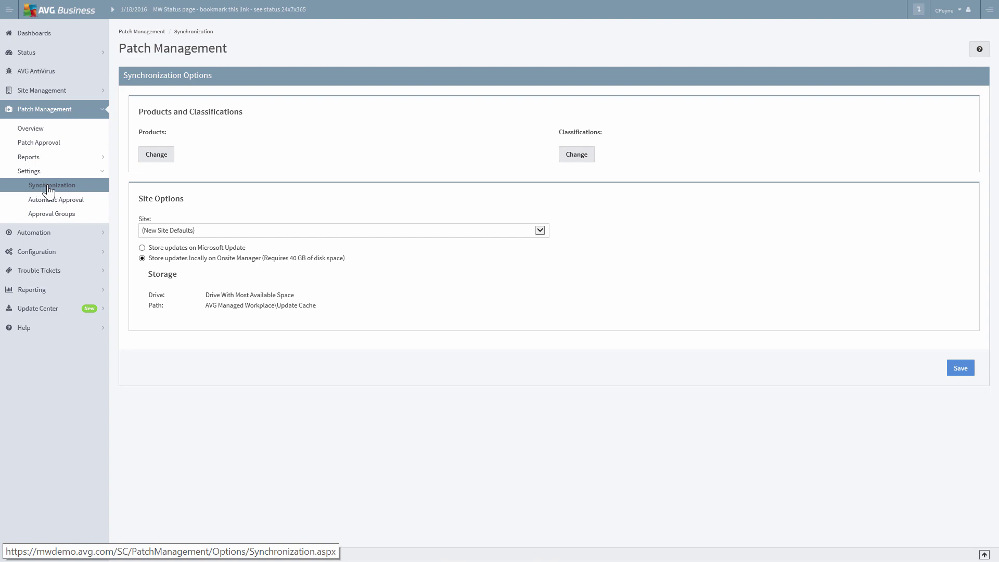
{"action": "left_click", "coordinate": [148, 158]}
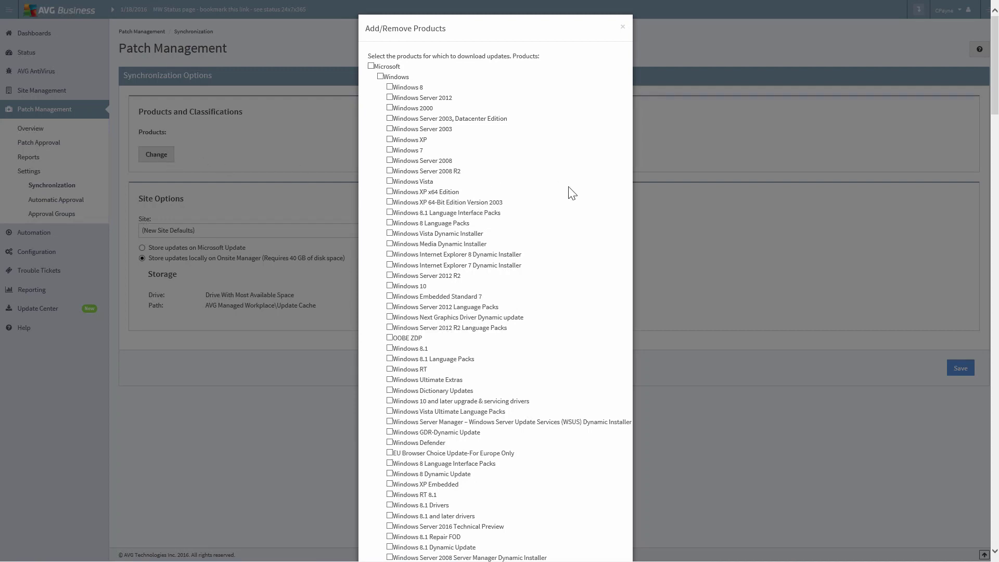
Step: Select all Windows products for synchronization and save the product choice
{"action": "scroll", "coordinate": [572, 195], "scroll_direction": "down", "scroll_amount": 2}
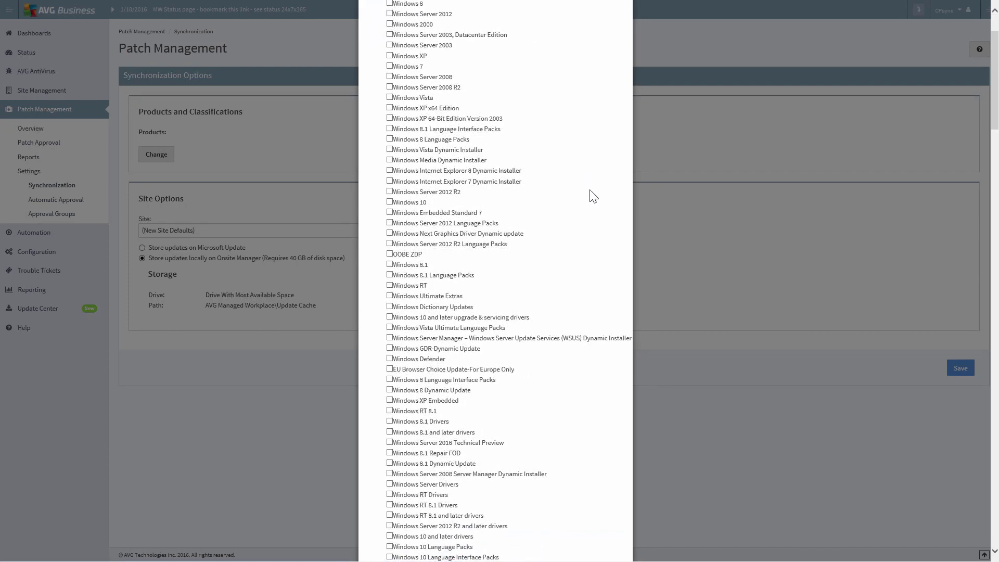
{"action": "scroll", "coordinate": [593, 198], "scroll_direction": "up", "scroll_amount": 2}
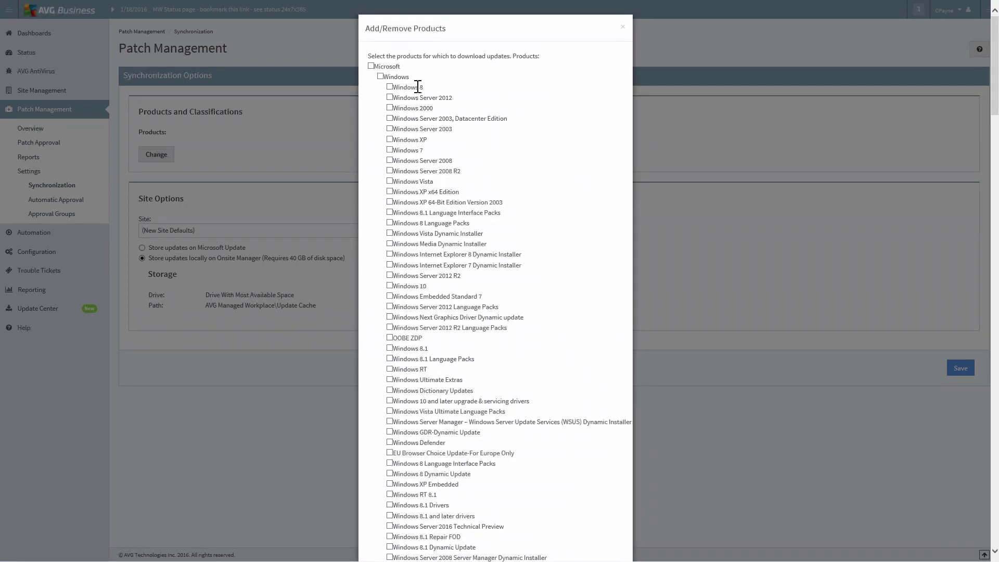
{"action": "left_click", "coordinate": [379, 76]}
{"action": "left_click_drag", "start_coordinate": [990, 97], "coordinate": [995, 540]}
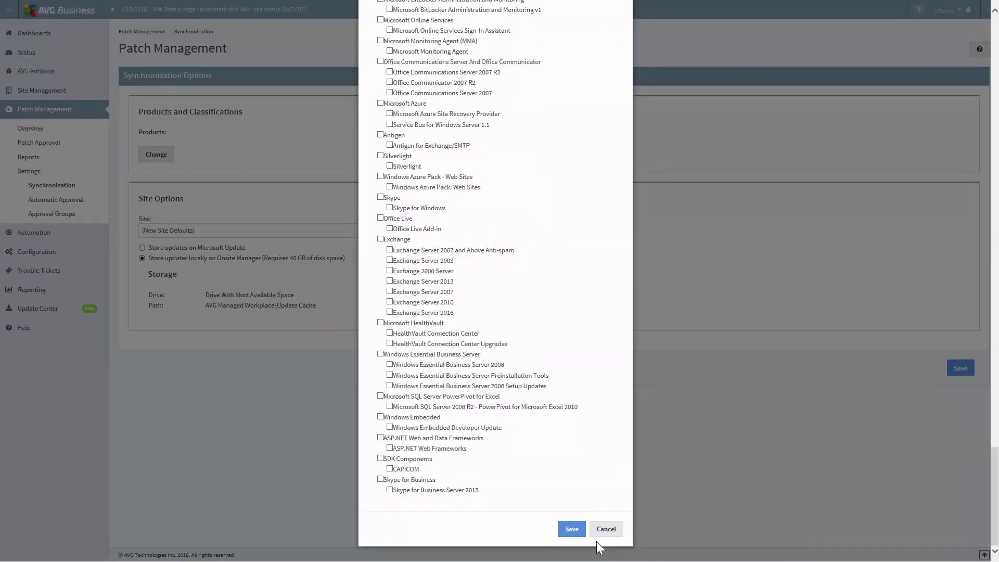
{"action": "left_click", "coordinate": [571, 528]}
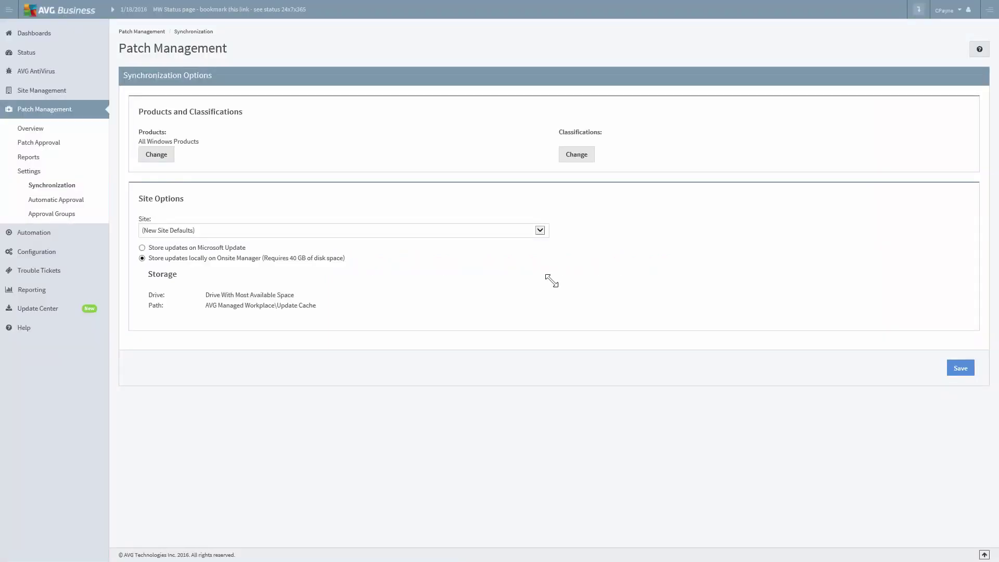
Step: Limit classifications to Critical Updates, Security Updates and Service Packs, and save
{"action": "left_click", "coordinate": [576, 155]}
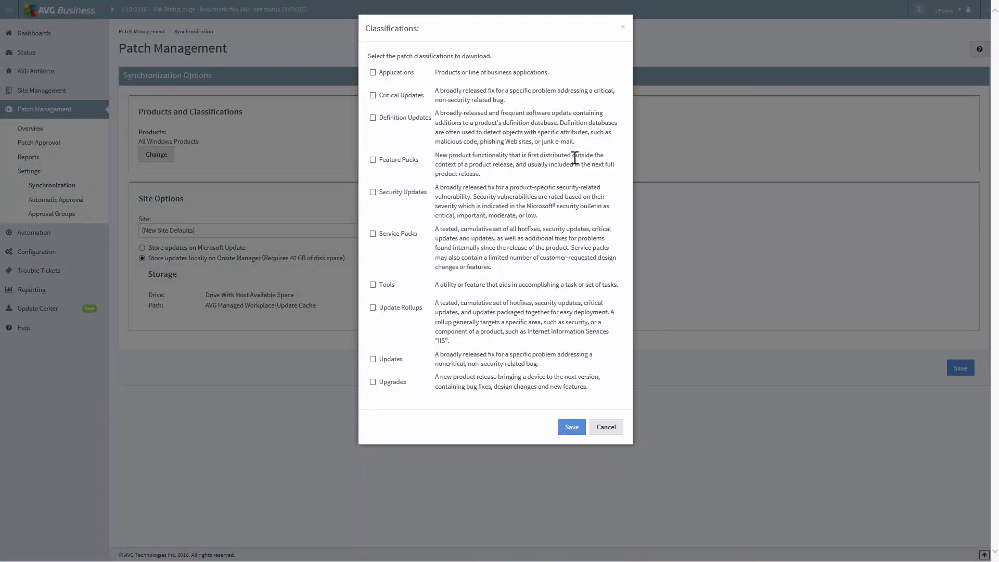
{"action": "left_click", "coordinate": [373, 95]}
{"action": "left_click", "coordinate": [373, 192]}
{"action": "left_click", "coordinate": [373, 234]}
{"action": "left_click", "coordinate": [571, 428]}
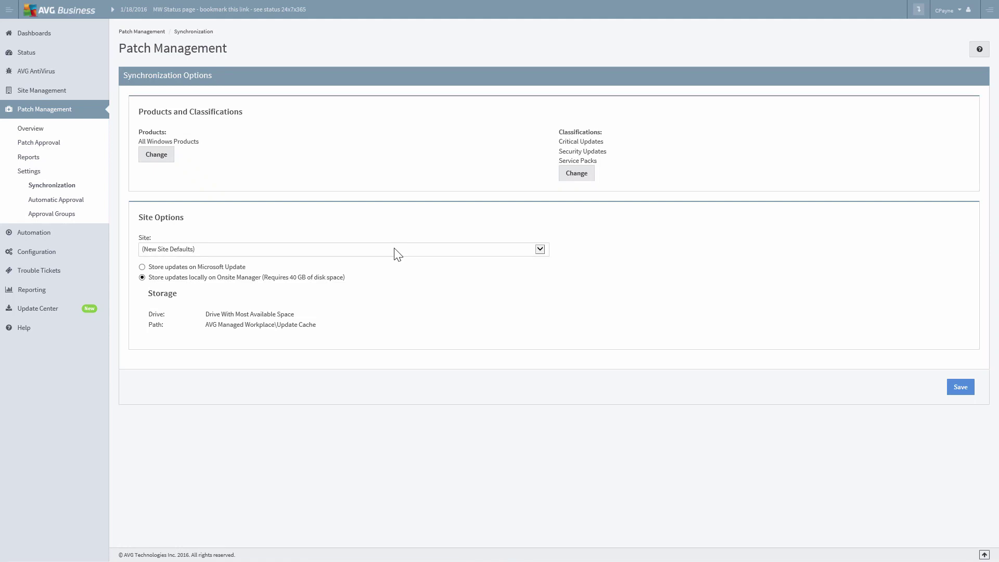
Step: Choose 'Store updates on Microsoft Update' instead of Onsite Manager and save the synchronization settings
{"action": "left_click", "coordinate": [233, 267]}
{"action": "left_click", "coordinate": [210, 278]}
{"action": "left_click", "coordinate": [224, 268]}
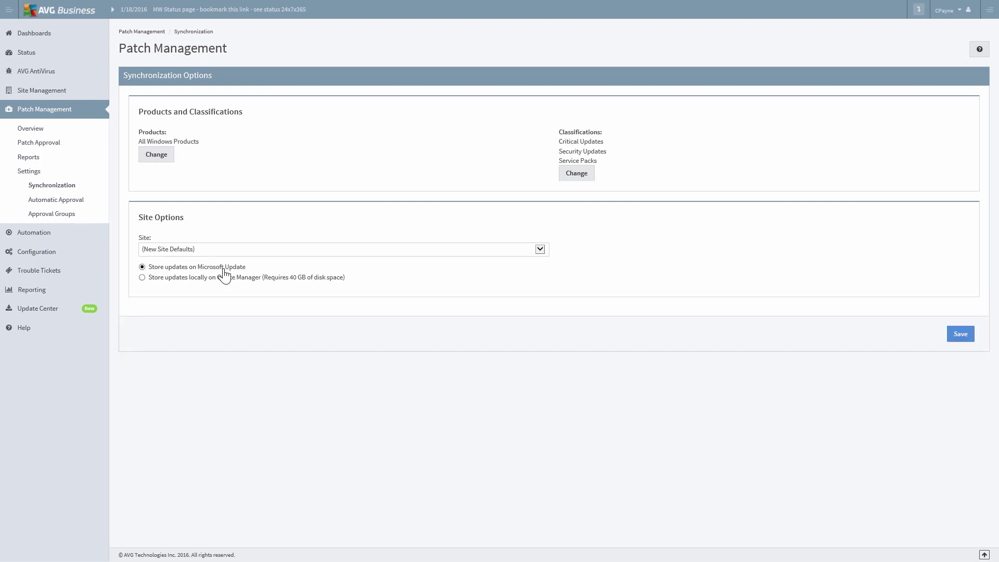
{"action": "left_click", "coordinate": [960, 334]}
Step: Create a new approval group named 'Critical and Security Patches'
{"action": "left_click", "coordinate": [66, 214]}
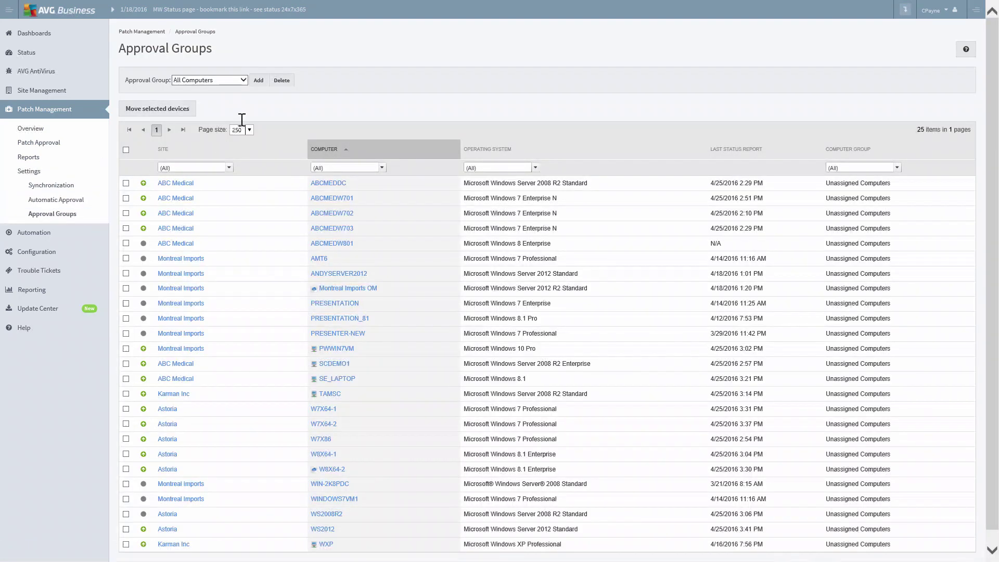
{"action": "left_click", "coordinate": [259, 81]}
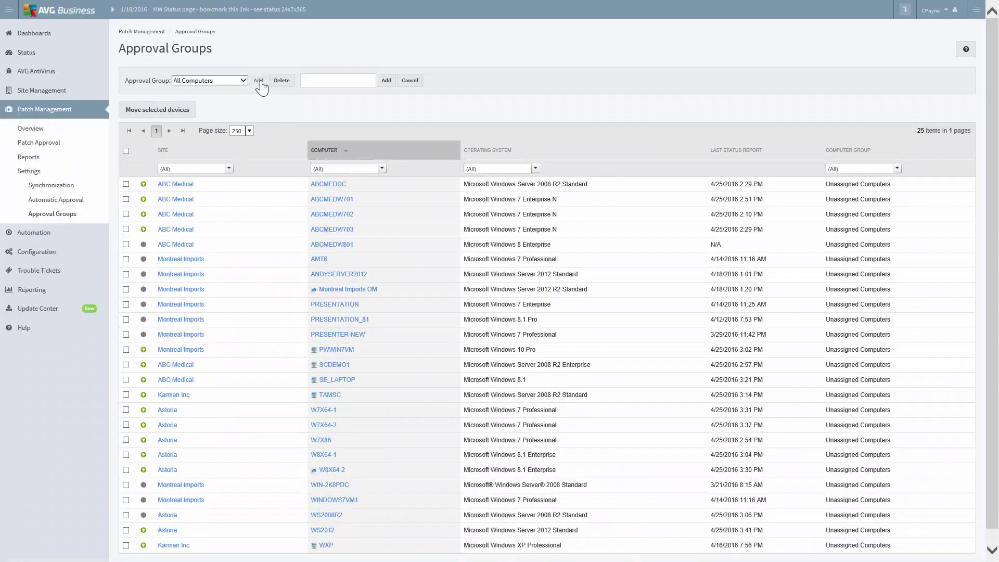
{"action": "left_click", "coordinate": [308, 80]}
{"action": "type", "text": "Critical"}
{"action": "type", "text": " an"}
{"action": "type", "text": "d Security Pa"}
{"action": "type", "text": "tches"}
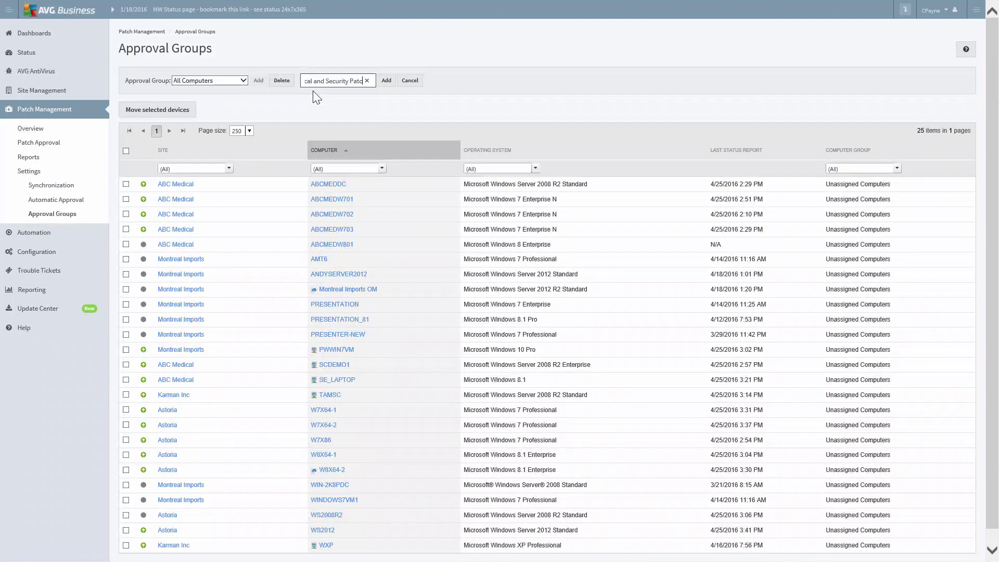
{"action": "left_click", "coordinate": [386, 80]}
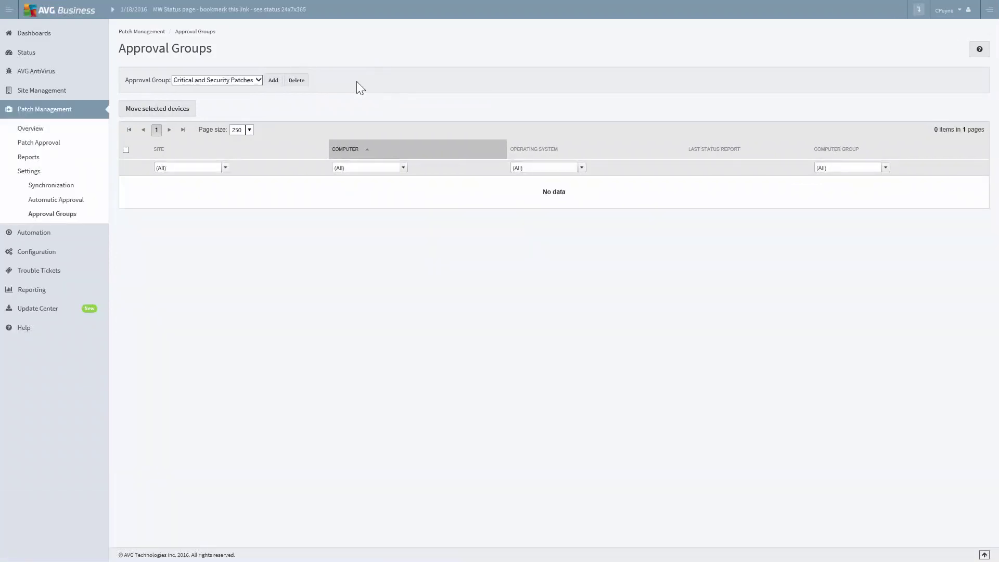
Step: Show the Unassigned Computers group and select computer ABCMEDDC
{"action": "left_click", "coordinate": [259, 80]}
{"action": "left_click", "coordinate": [245, 72]}
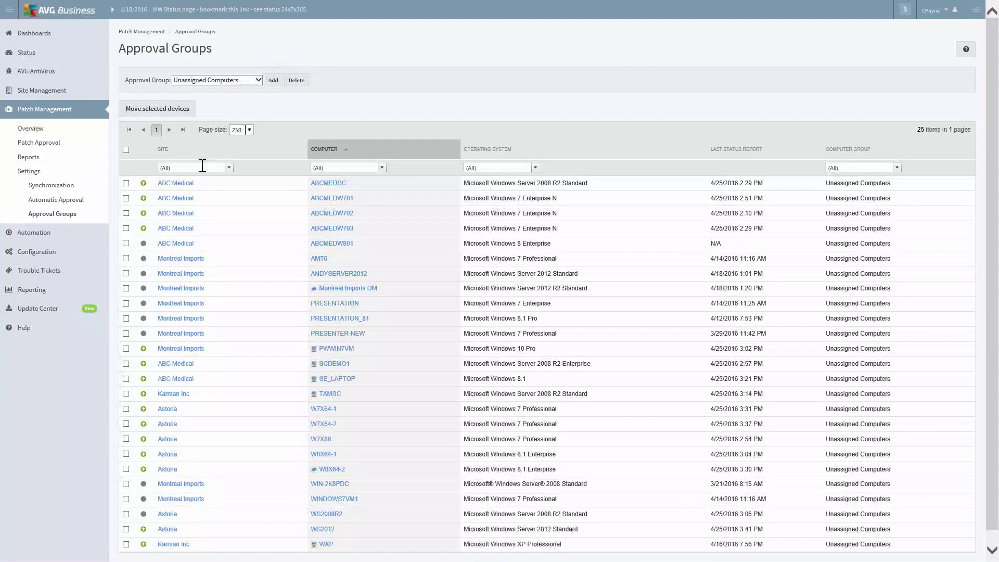
{"action": "left_click", "coordinate": [125, 183]}
Step: Also select ABCMEDW701 and ABCMEDW702, and move all three into Critical and Security Patches
{"action": "left_click", "coordinate": [125, 197]}
{"action": "left_click", "coordinate": [126, 213]}
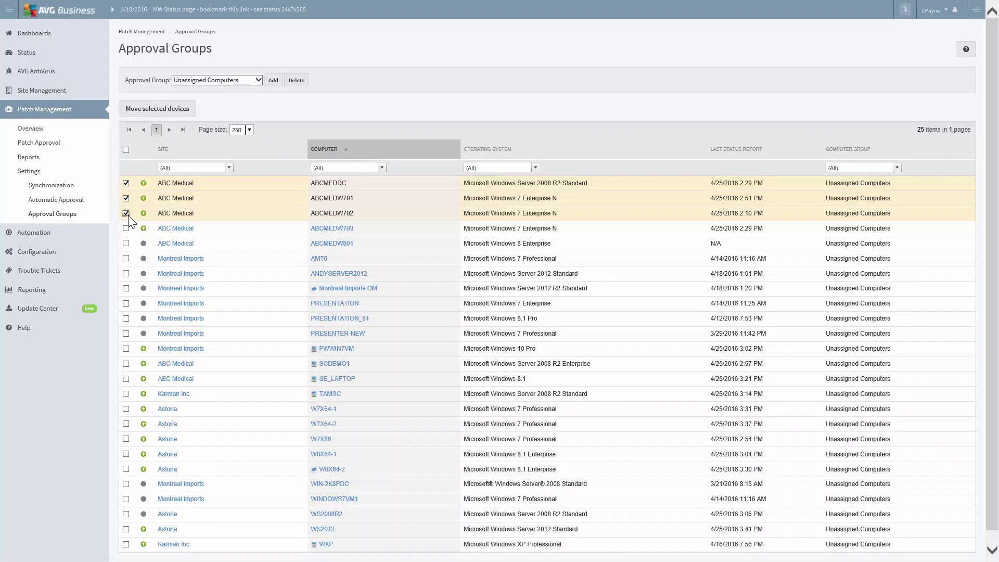
{"action": "left_click", "coordinate": [170, 112]}
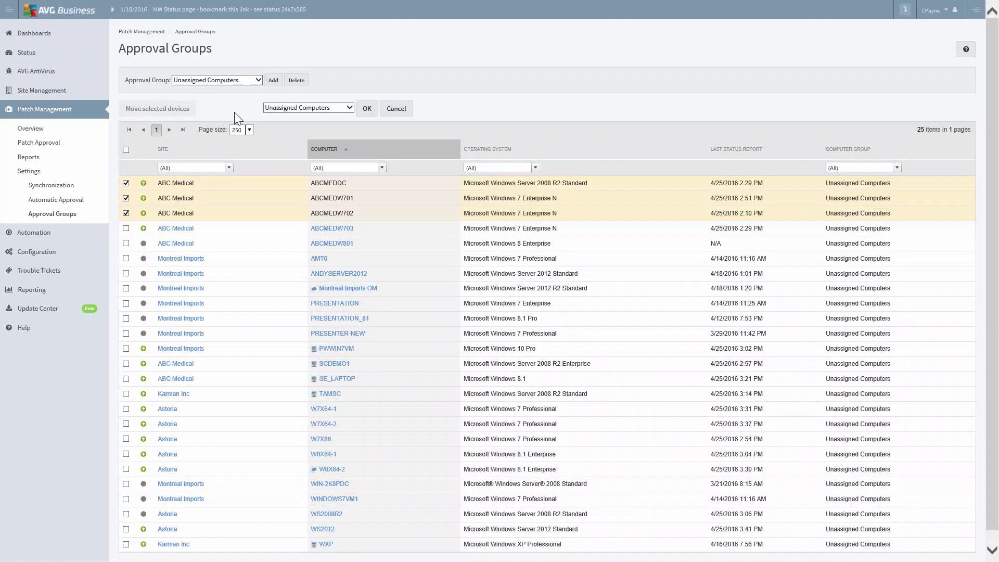
{"action": "left_click", "coordinate": [311, 109]}
{"action": "left_click", "coordinate": [308, 115]}
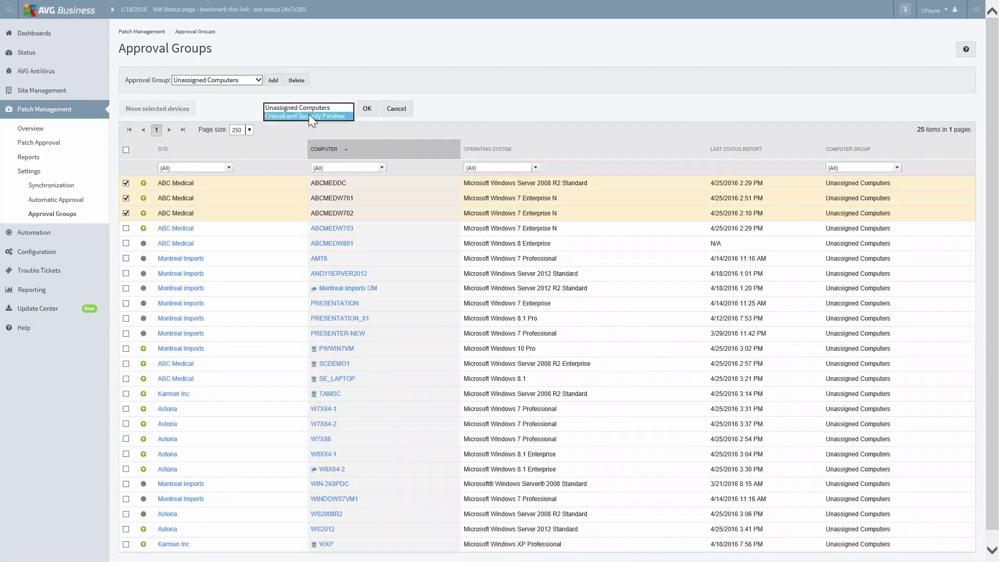
{"action": "left_click", "coordinate": [367, 109]}
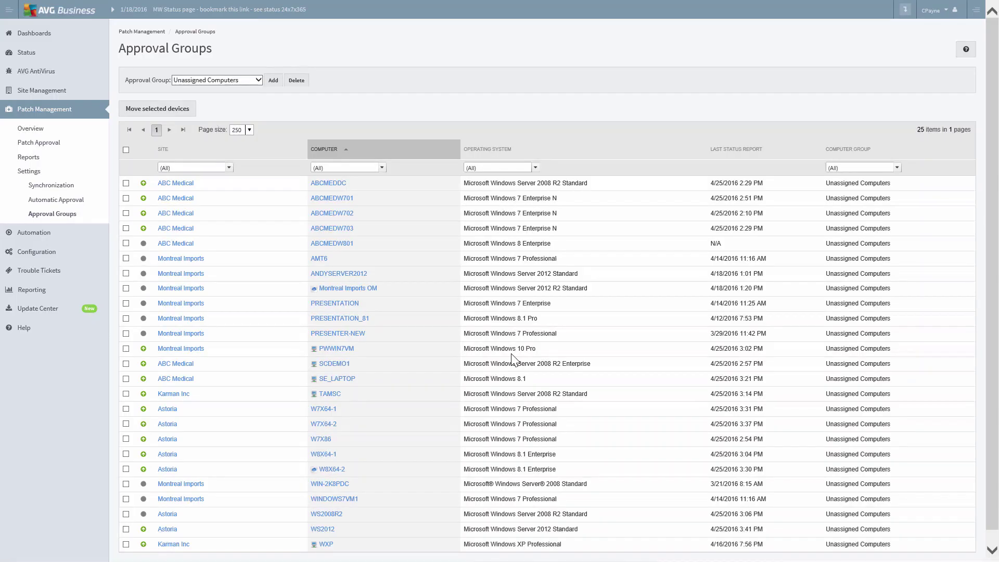
{"action": "left_click", "coordinate": [71, 201]}
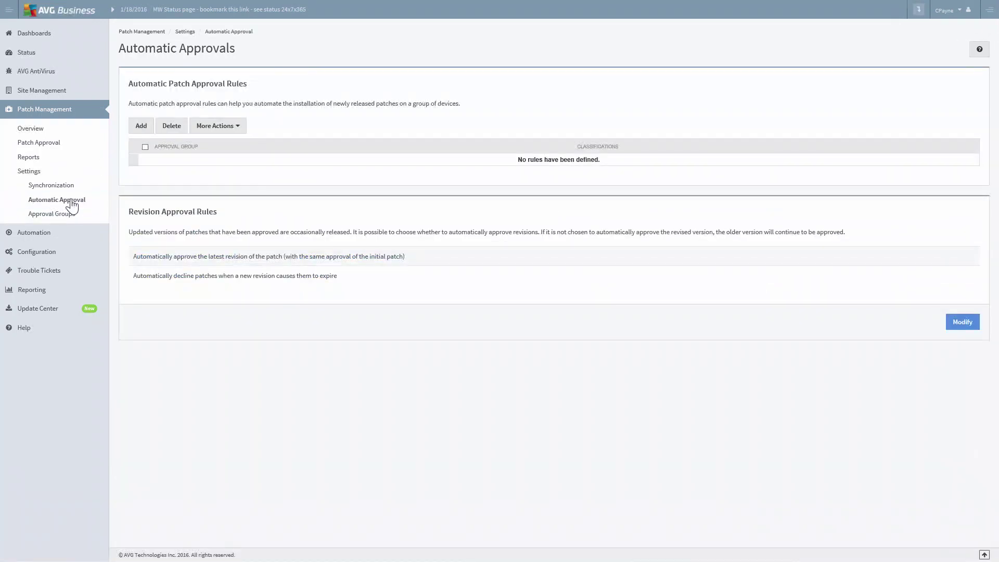
Step: Add and save a Critical and Security Patches rule auto-approving Security Updates and Critical Updates
{"action": "left_click", "coordinate": [140, 126]}
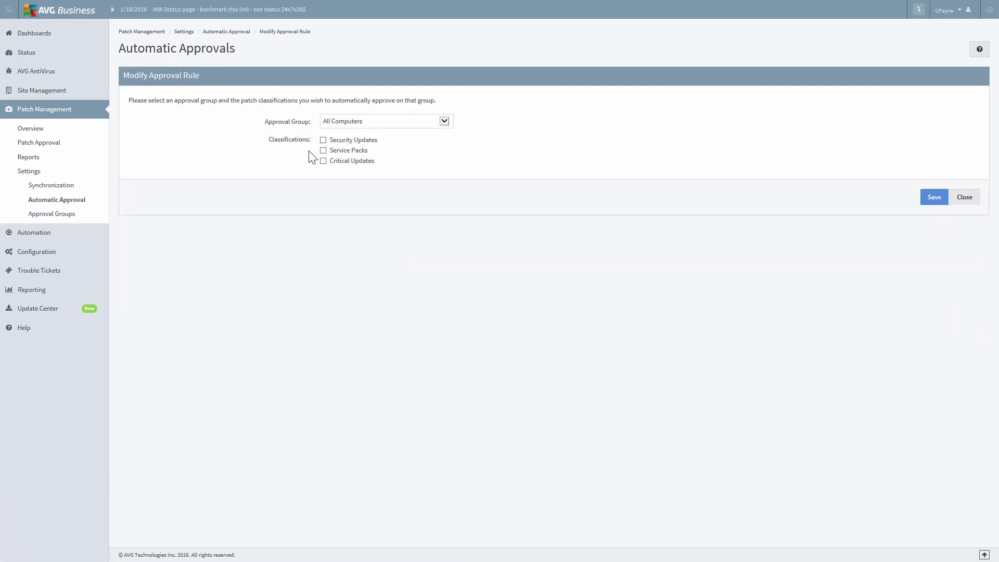
{"action": "left_click", "coordinate": [362, 124]}
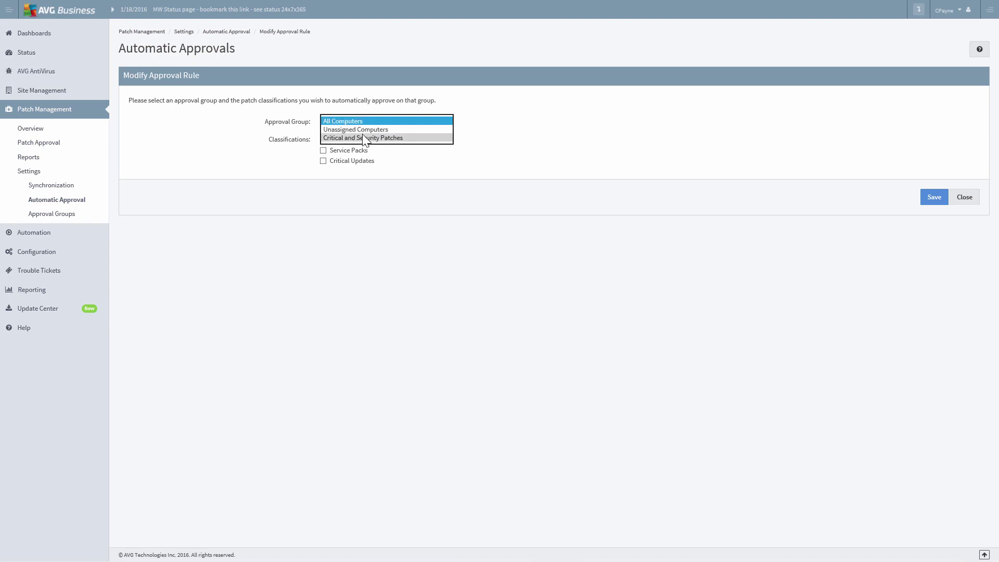
{"action": "left_click", "coordinate": [363, 138]}
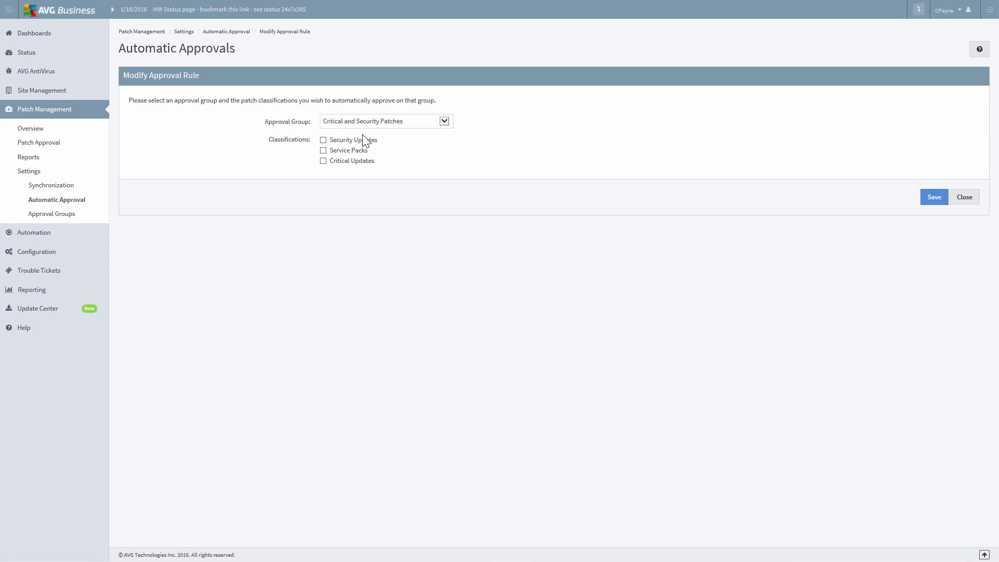
{"action": "left_click", "coordinate": [322, 140]}
{"action": "left_click", "coordinate": [324, 161]}
{"action": "left_click", "coordinate": [932, 197]}
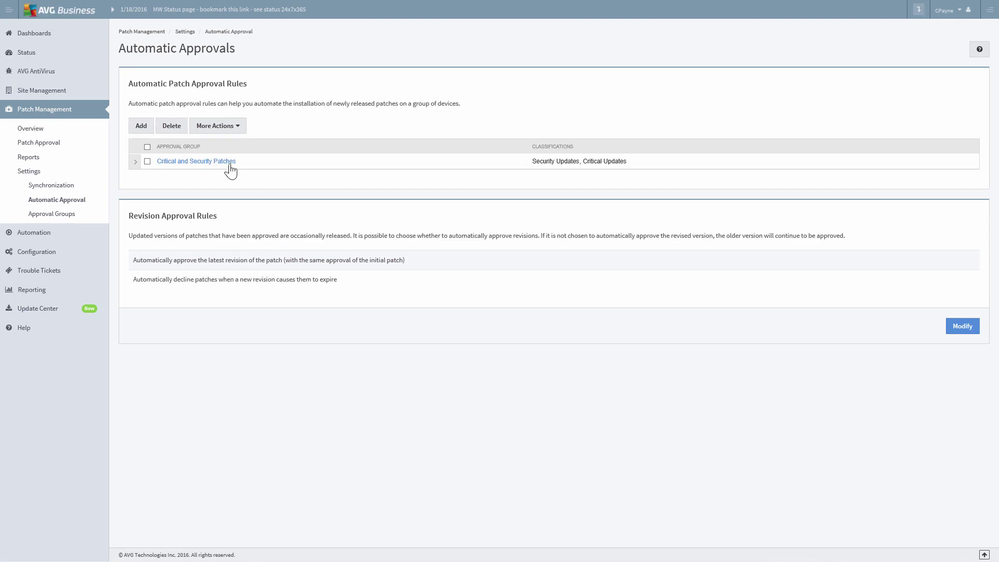
Step: Run the Critical and Security Patches approval rule on existing patches and confirm
{"action": "left_click", "coordinate": [147, 161]}
{"action": "left_click", "coordinate": [214, 126]}
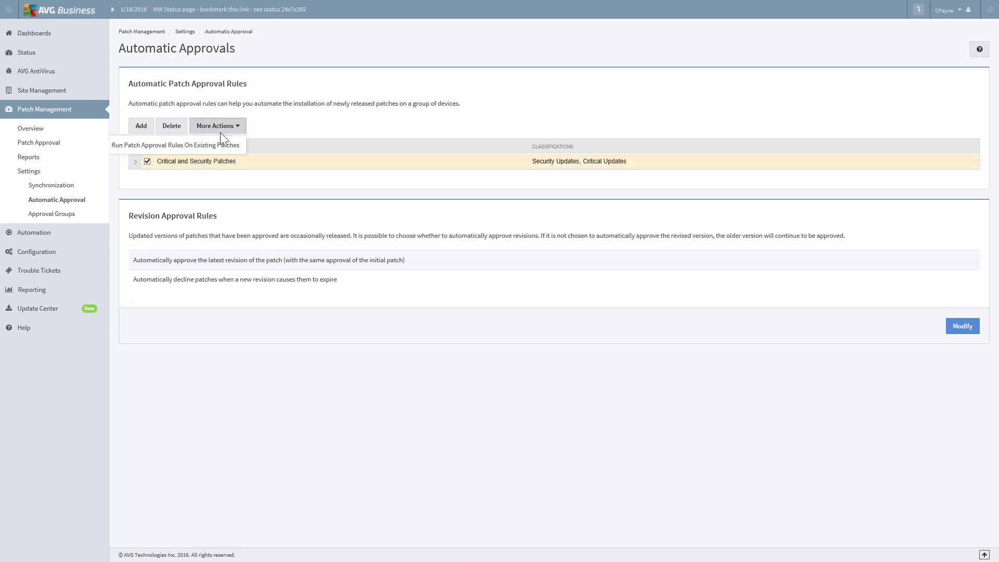
{"action": "left_click", "coordinate": [204, 146]}
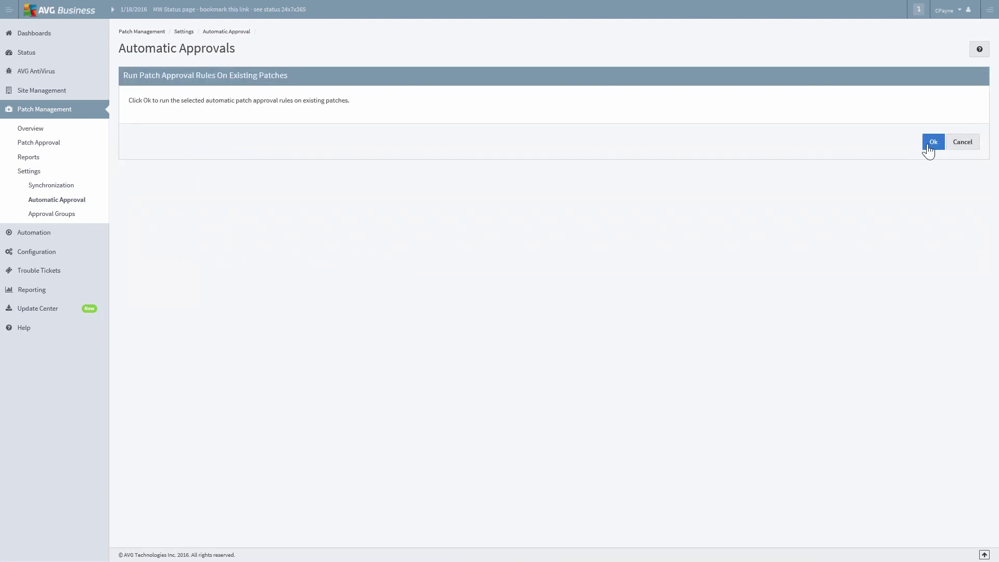
{"action": "left_click", "coordinate": [929, 145]}
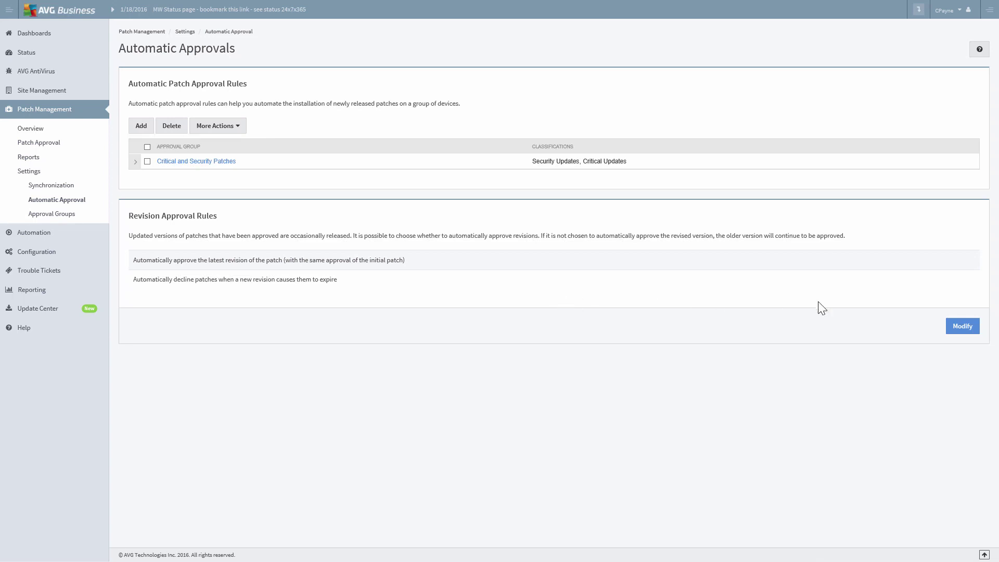
Step: Modify the Revision Approval Rules, then return to the slides at Advanced Filtering and Approval Status
{"action": "left_click", "coordinate": [965, 328]}
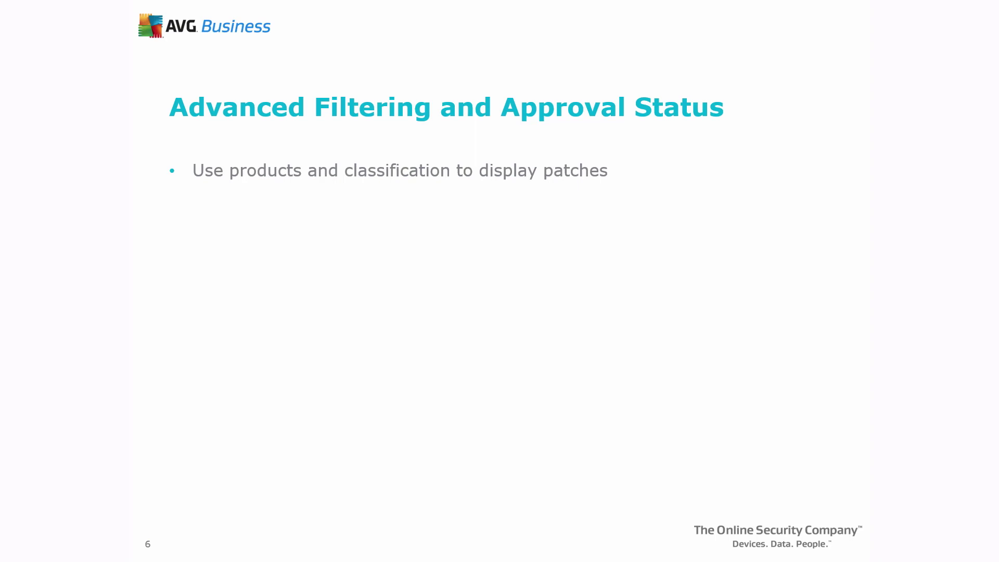
{"action": "key", "text": "Right"}
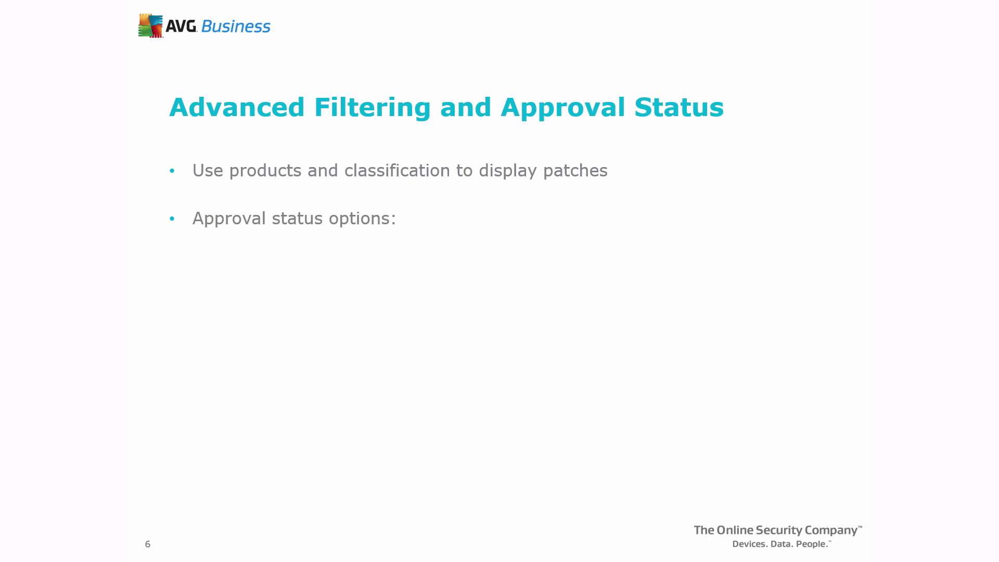
Step: Reveal the Install and Remove sub-points under Approval status options
{"action": "key", "text": "Right"}
{"action": "key", "text": "Right"}
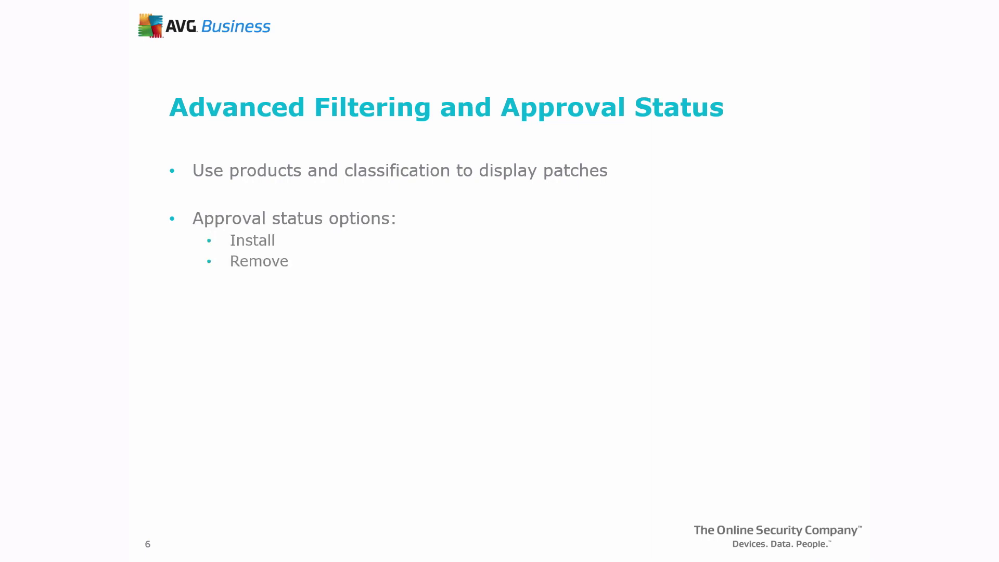
{"action": "key", "text": "Right"}
{"action": "key", "text": "Right"}
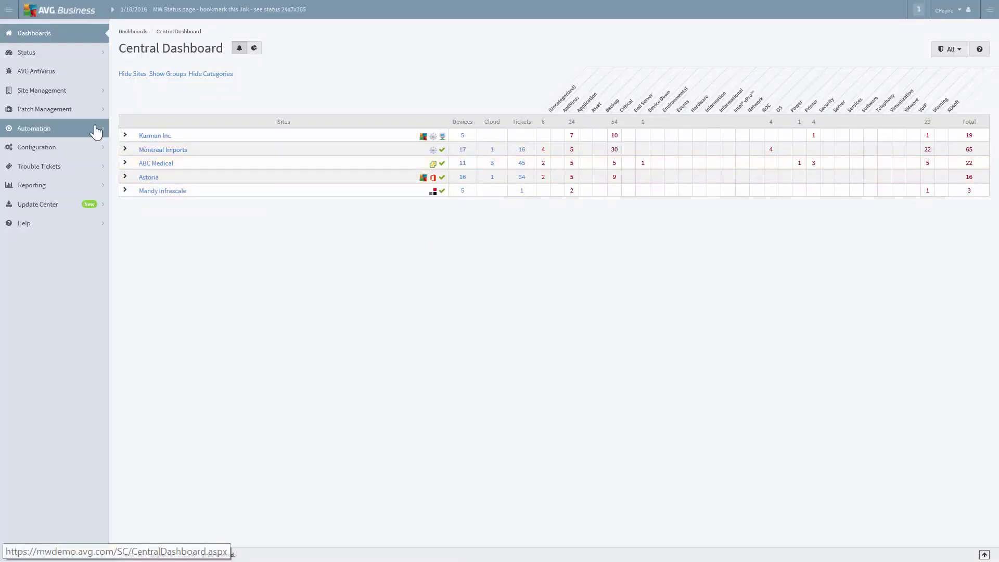
Step: Filter Patch Approval to Needed Critical and Security Patches, then select the Windows Server 2012 KB3149090 patch
{"action": "left_click", "coordinate": [64, 110]}
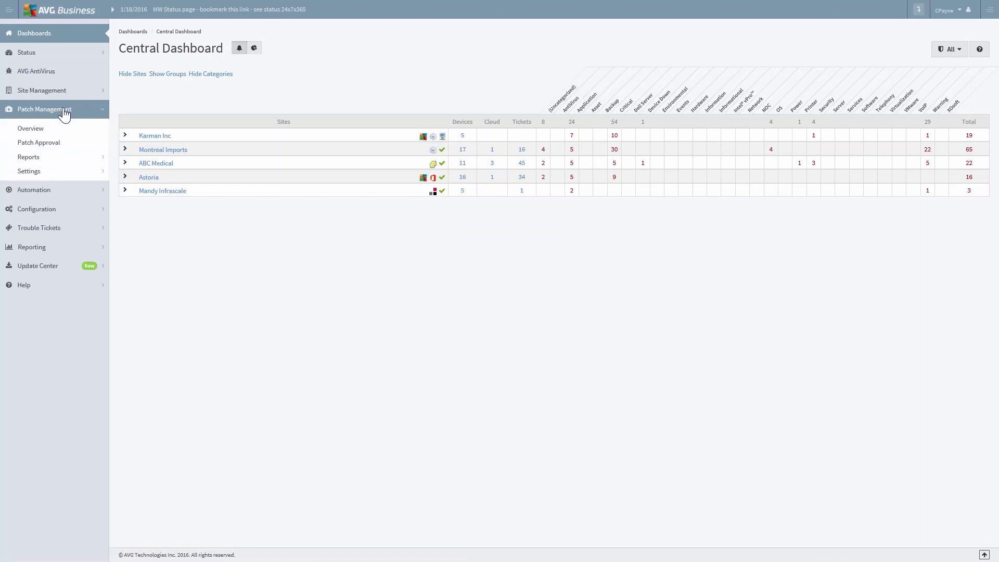
{"action": "left_click", "coordinate": [50, 143]}
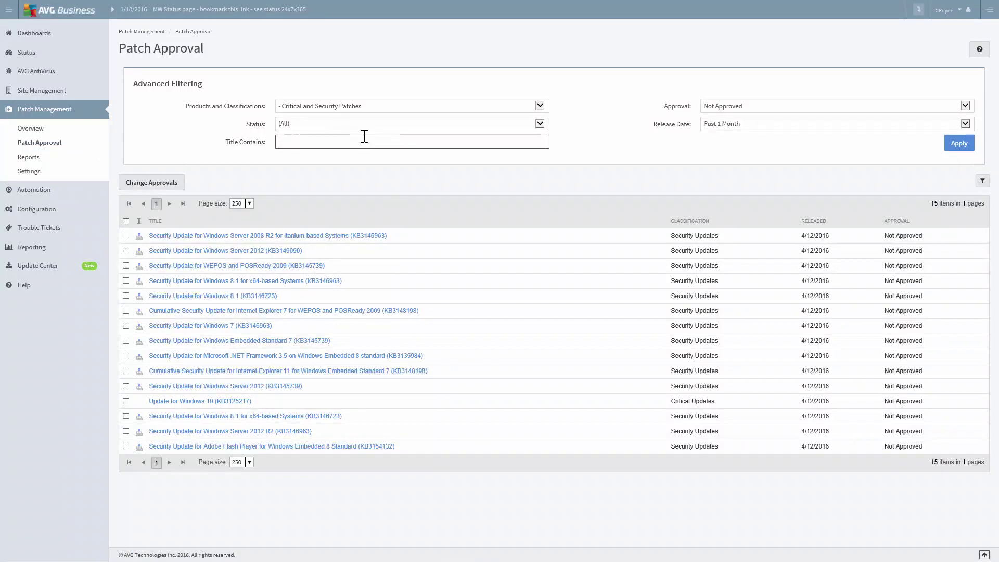
{"action": "left_click", "coordinate": [520, 124]}
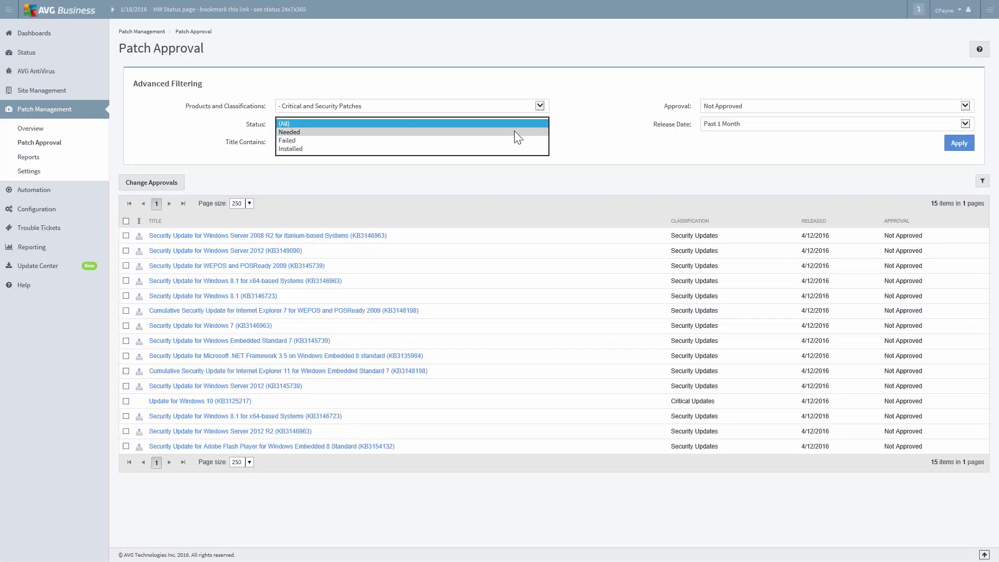
{"action": "left_click", "coordinate": [514, 132]}
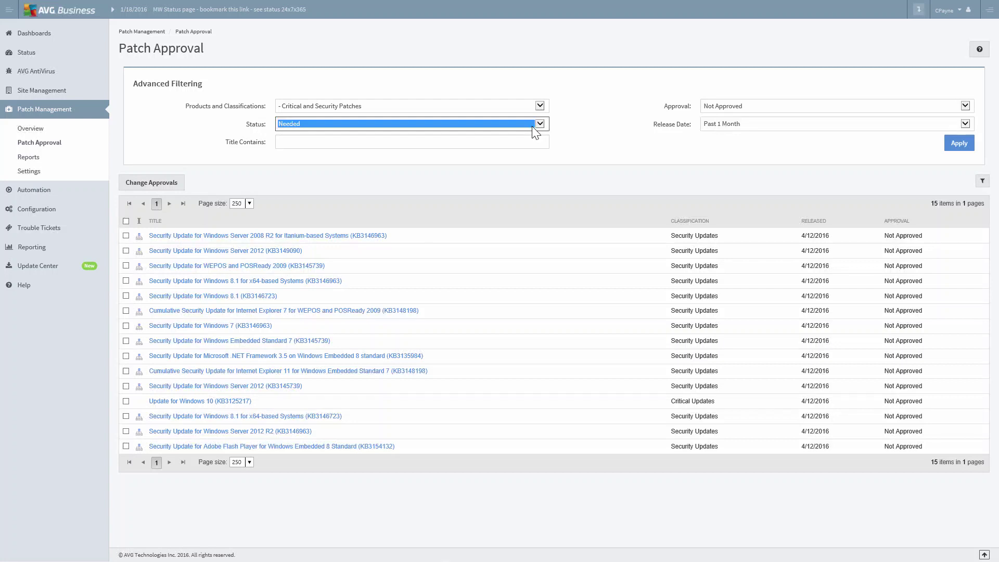
{"action": "left_click", "coordinate": [511, 107]}
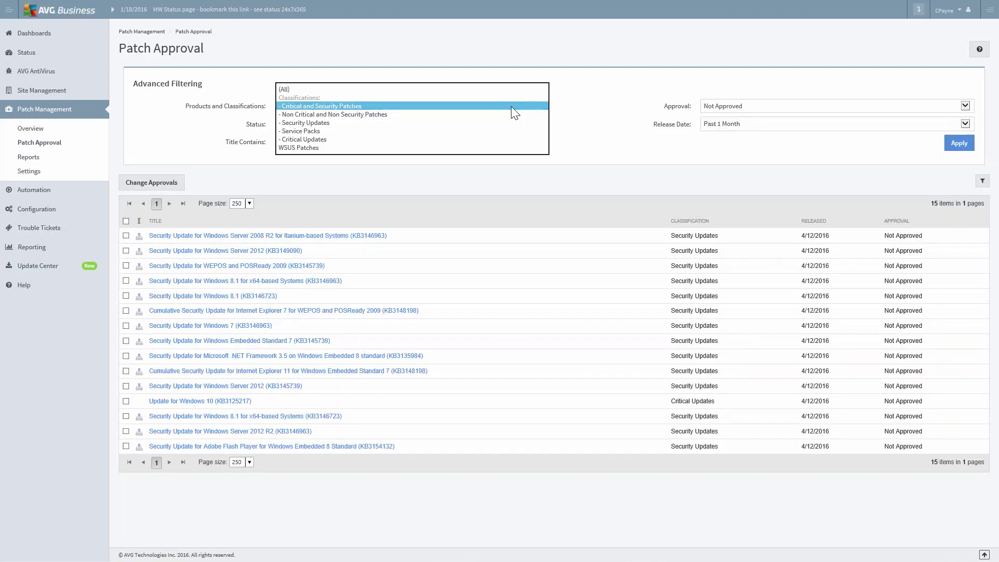
{"action": "left_click", "coordinate": [511, 106]}
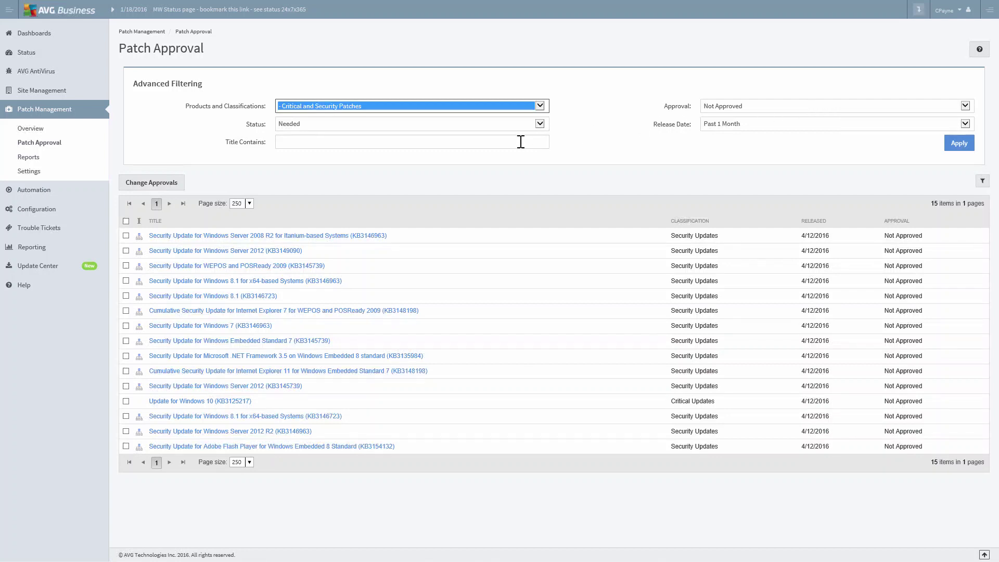
{"action": "left_click", "coordinate": [954, 145]}
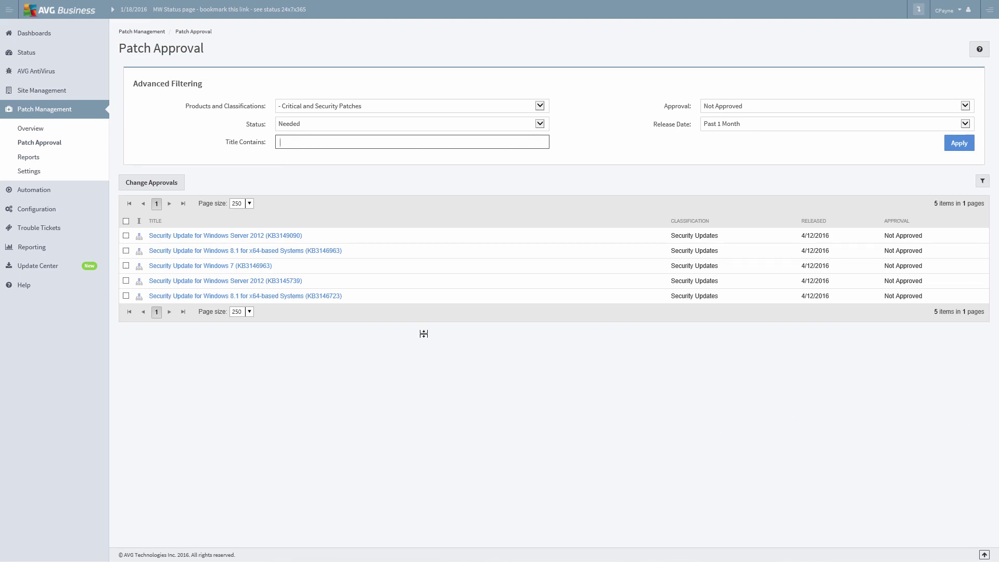
{"action": "left_click", "coordinate": [126, 235]}
Step: Select the three needed patches, including Windows 8.1 x64 and Windows 7, and open their default approval choices
{"action": "left_click", "coordinate": [126, 250]}
{"action": "left_click", "coordinate": [126, 266]}
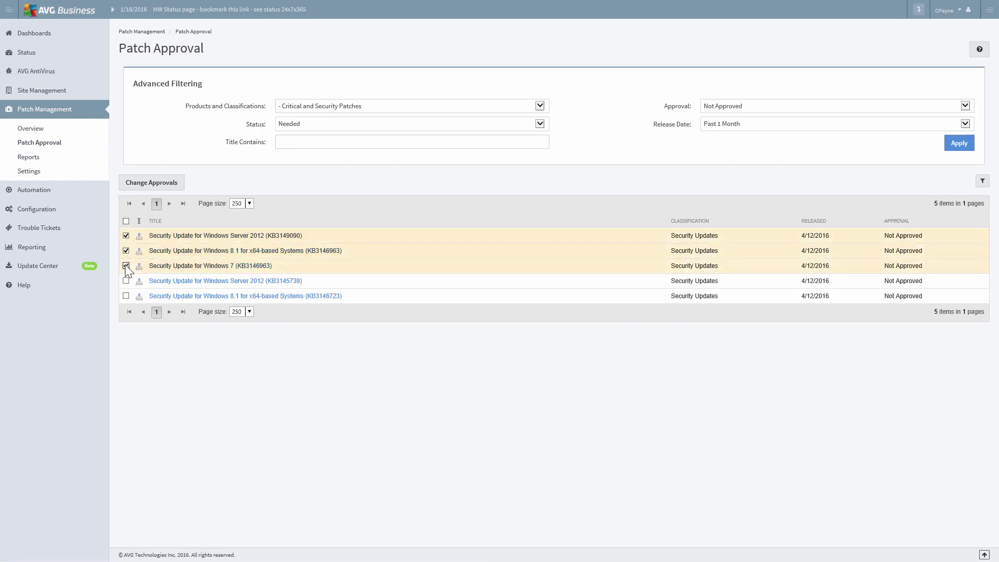
{"action": "left_click", "coordinate": [147, 190]}
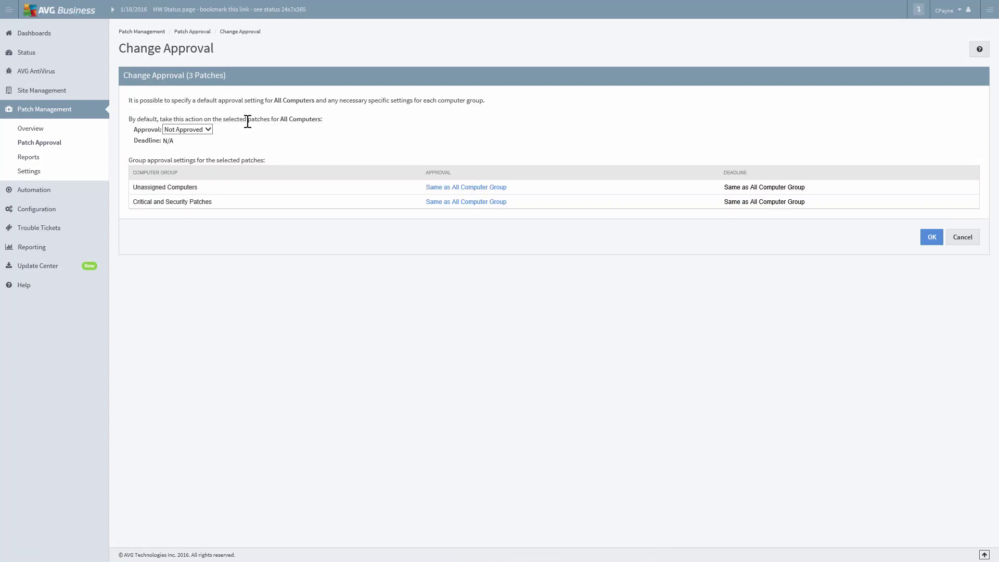
{"action": "left_click", "coordinate": [211, 131]}
Step: Leave the patches with no installation deadline, discarding the specific date option
{"action": "left_click", "coordinate": [169, 141]}
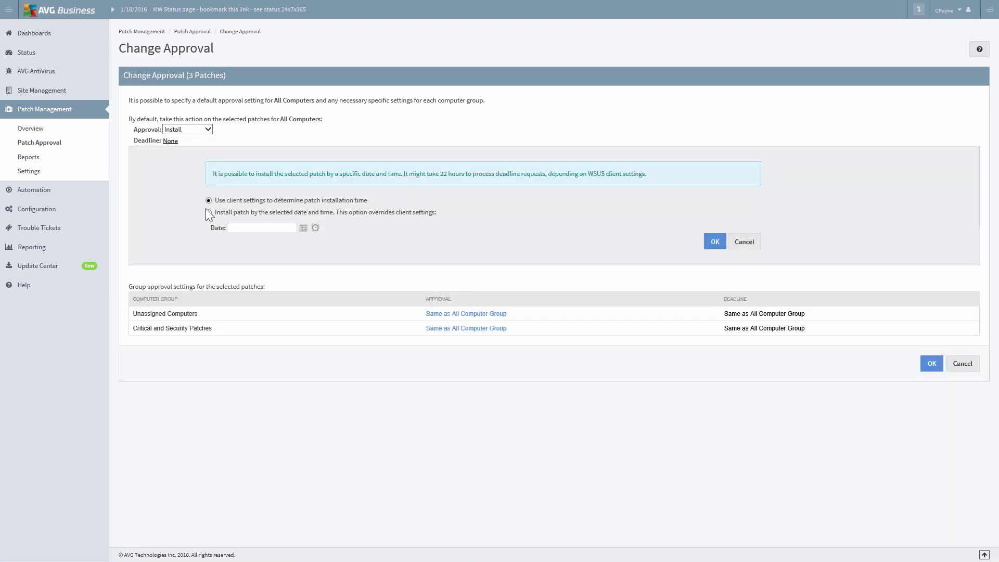
{"action": "left_click", "coordinate": [208, 212]}
{"action": "left_click", "coordinate": [304, 228]}
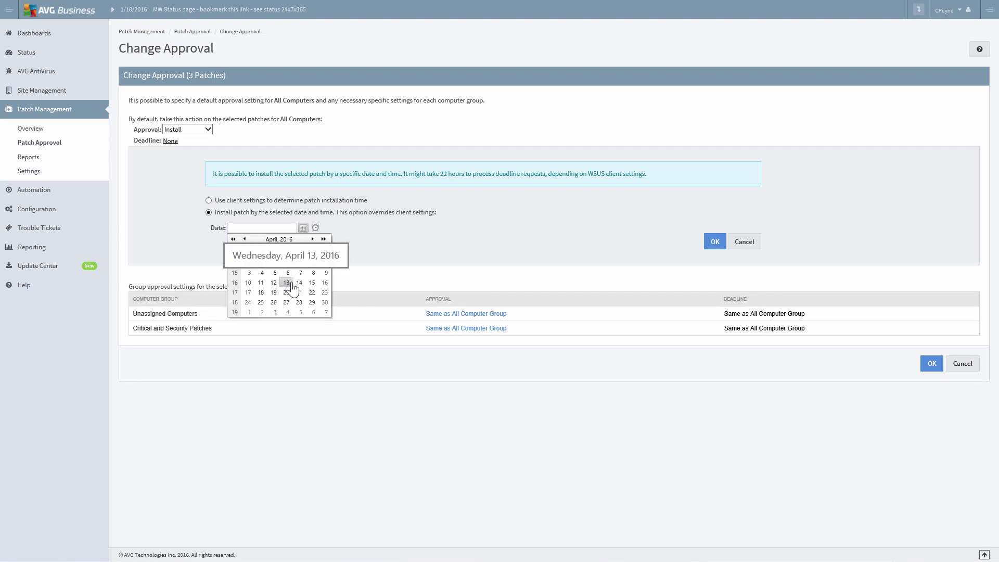
{"action": "left_click", "coordinate": [366, 233]}
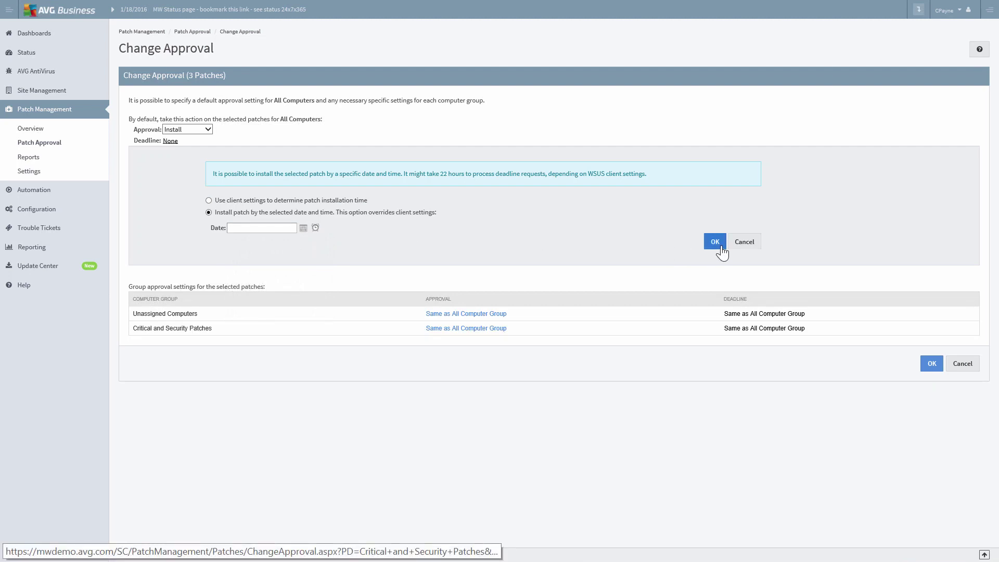
{"action": "left_click", "coordinate": [741, 243]}
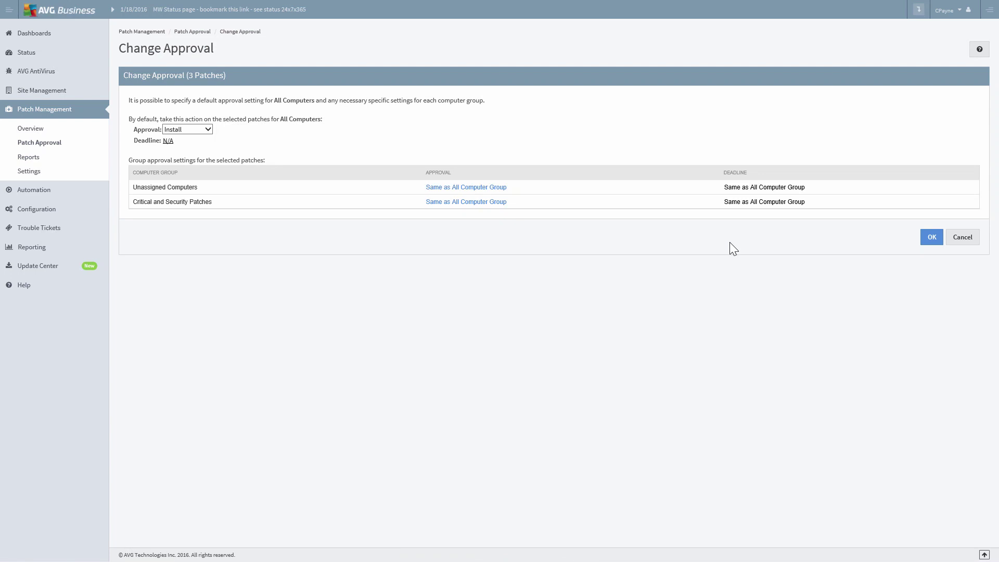
Step: Keep Unassigned Computers as Same as All Computer Group and confirm the Install approval
{"action": "left_click", "coordinate": [486, 185]}
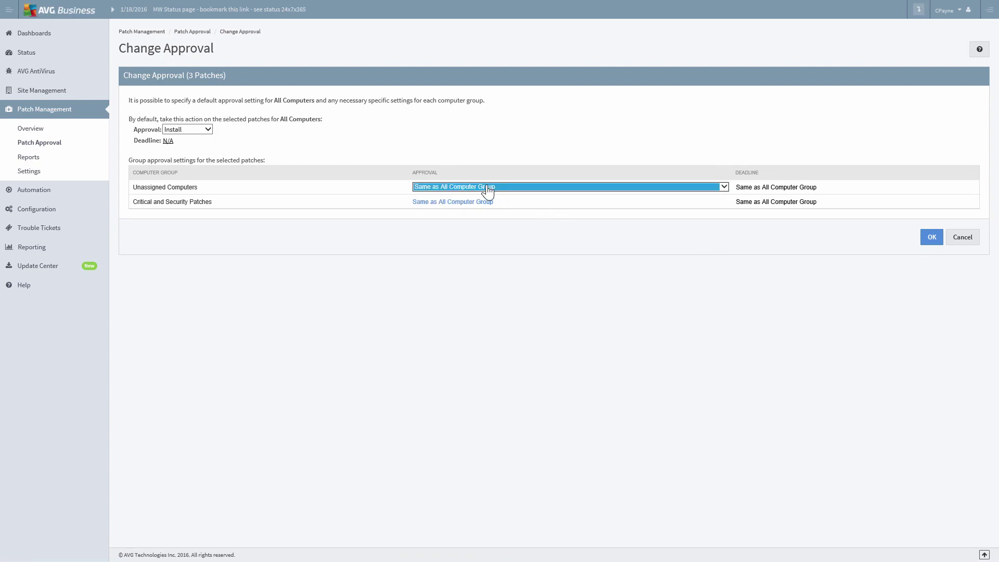
{"action": "left_click", "coordinate": [486, 185]}
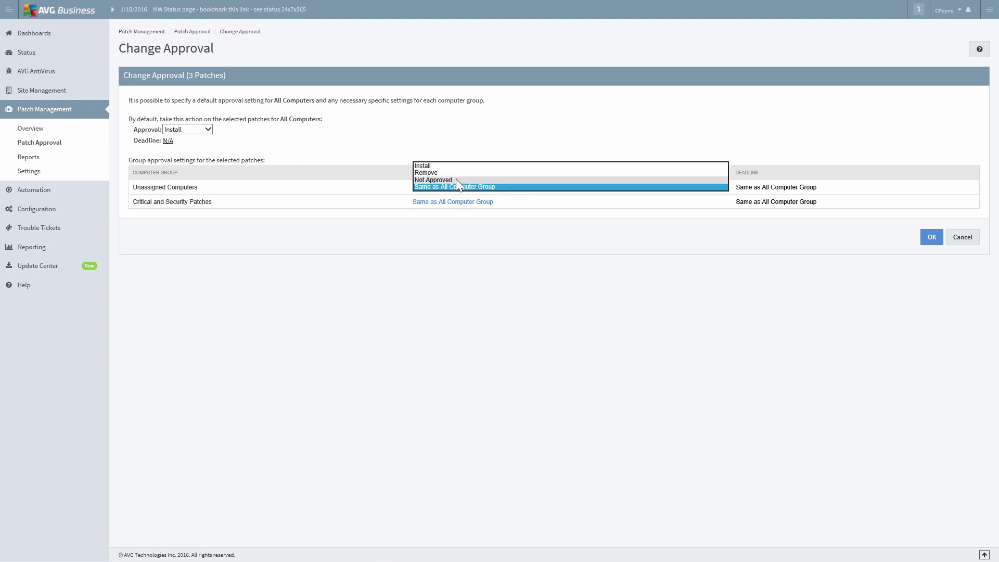
{"action": "left_click", "coordinate": [551, 232]}
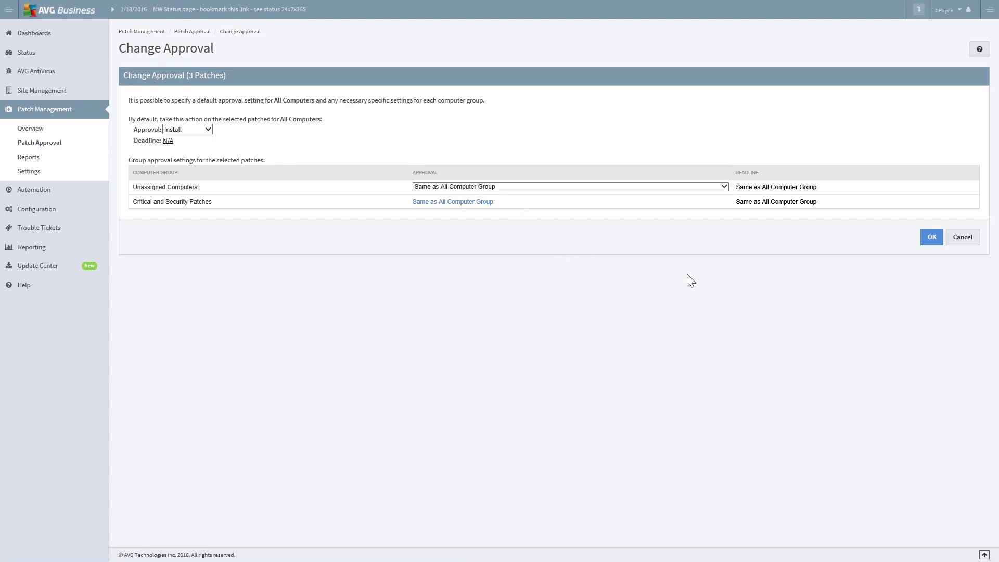
{"action": "left_click", "coordinate": [929, 244]}
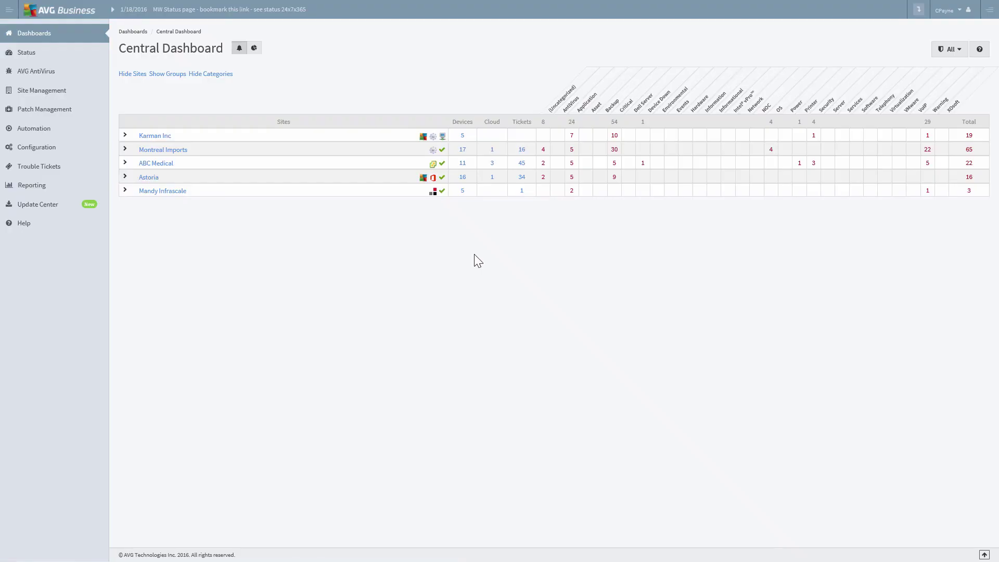
Step: Create a new schedule under Configuration > Schedules named 'Workstation Patching'
{"action": "left_click", "coordinate": [73, 147]}
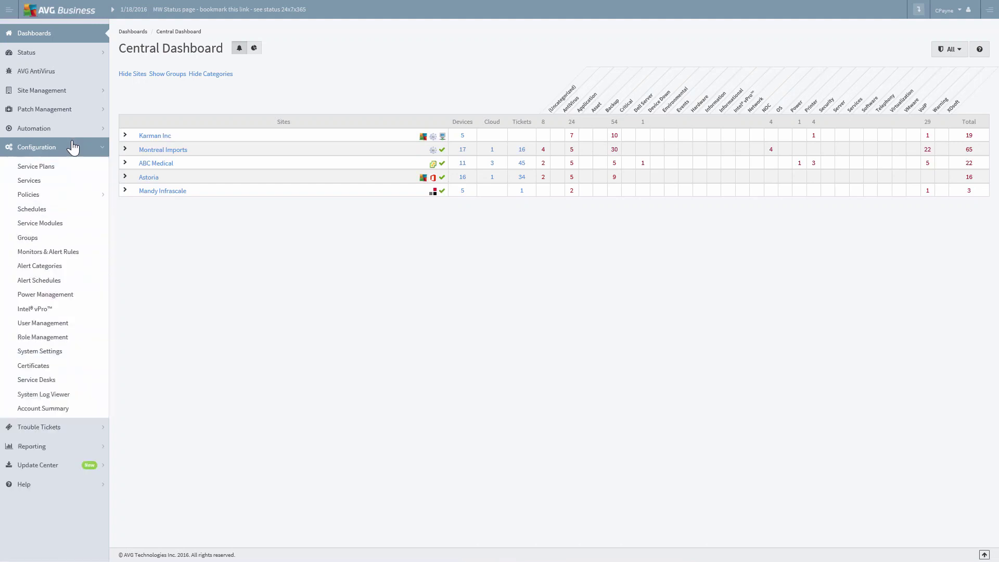
{"action": "left_click", "coordinate": [48, 209]}
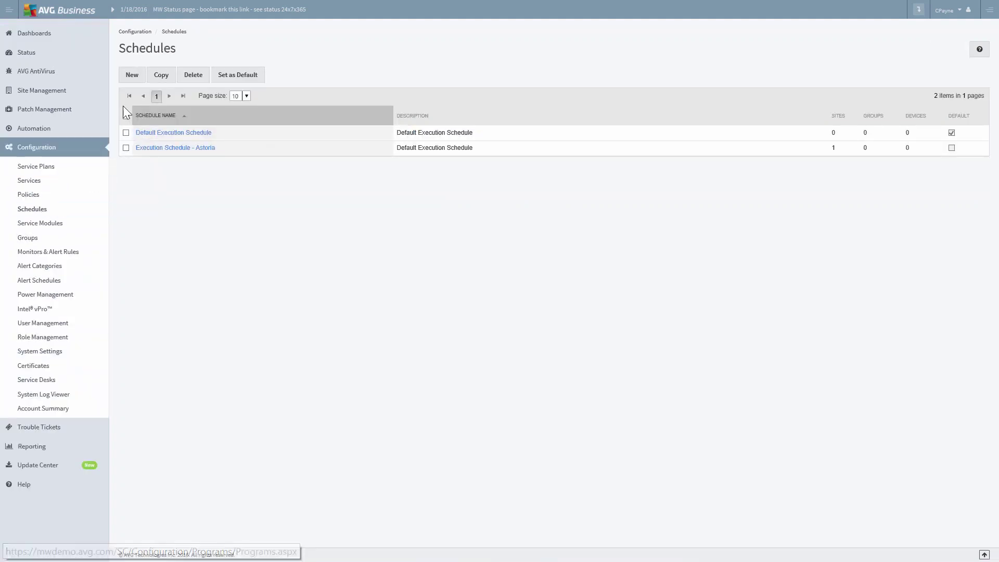
{"action": "left_click", "coordinate": [133, 76]}
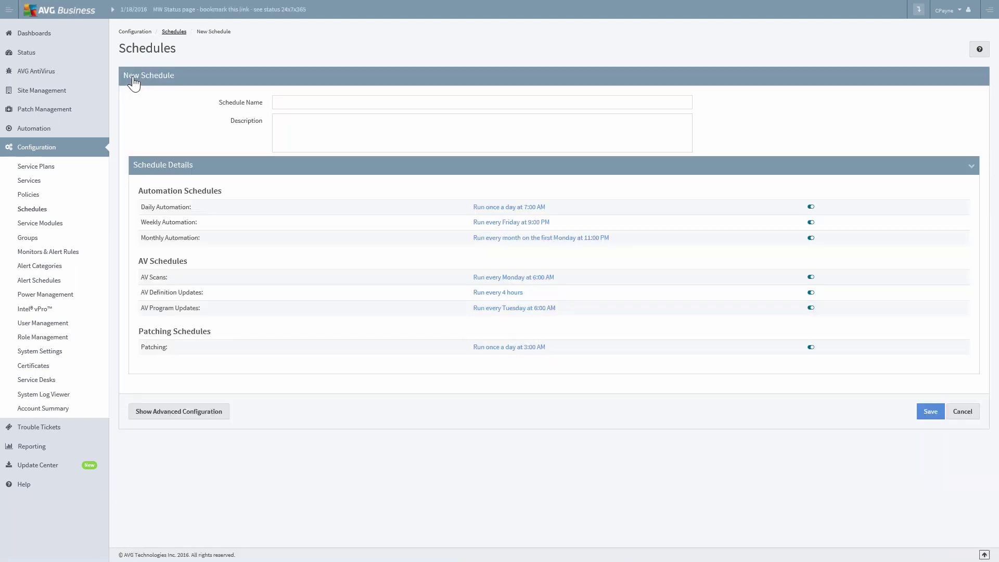
{"action": "left_click", "coordinate": [290, 101]}
{"action": "type", "text": "Workstation Patching"}
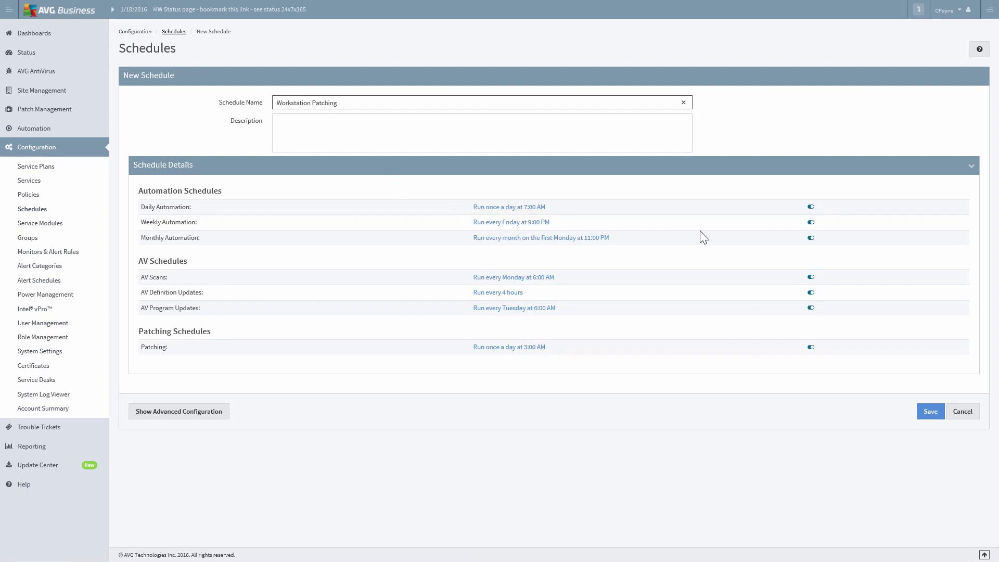
Step: Turn off daily, weekly and monthly automation plus AV scans, definition and program updates
{"action": "left_click", "coordinate": [811, 207]}
{"action": "left_click", "coordinate": [811, 222]}
{"action": "left_click", "coordinate": [810, 238]}
{"action": "left_click", "coordinate": [810, 277]}
{"action": "left_click", "coordinate": [810, 293]}
{"action": "left_click", "coordinate": [811, 308]}
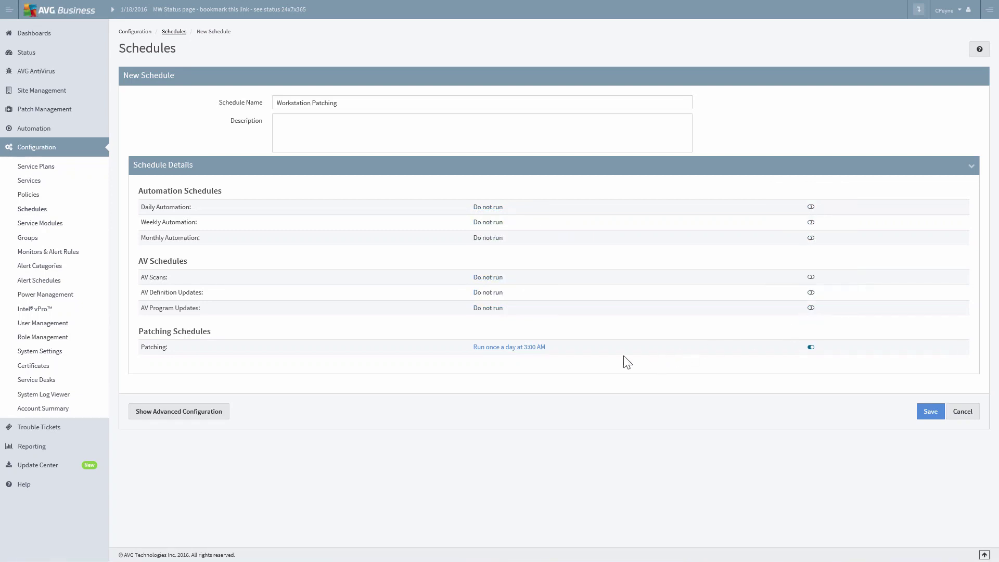
{"action": "left_click", "coordinate": [514, 347]}
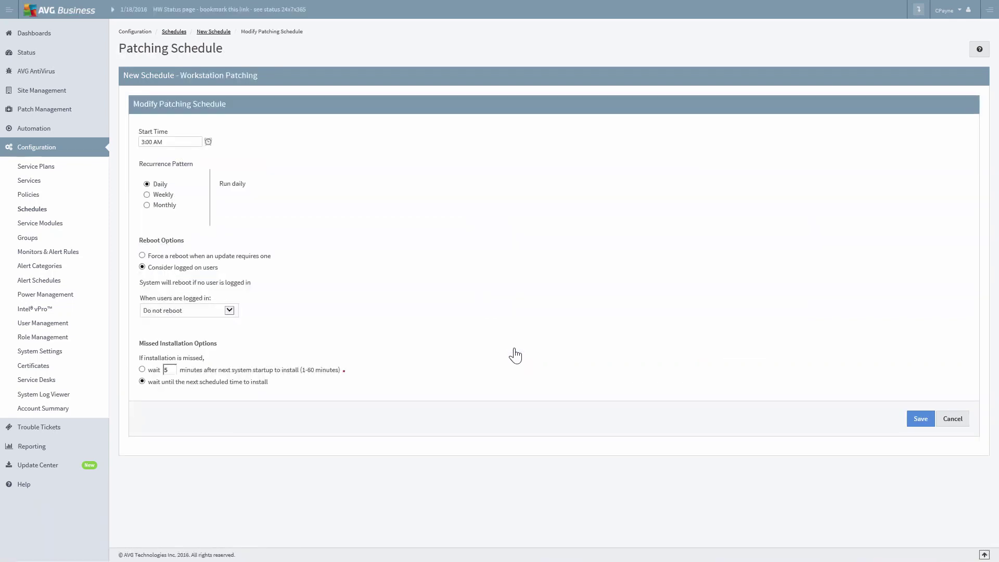
Step: Set patching to run weekly on Tuesday at 12:00 PM and save
{"action": "left_click", "coordinate": [207, 143]}
{"action": "left_click", "coordinate": [186, 165]}
{"action": "left_click", "coordinate": [148, 195]}
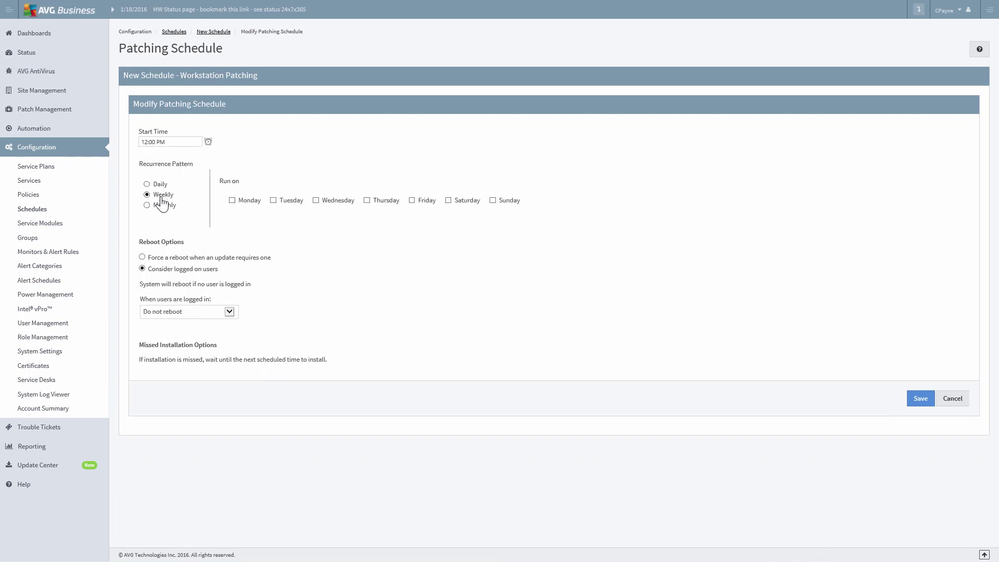
{"action": "left_click", "coordinate": [273, 201]}
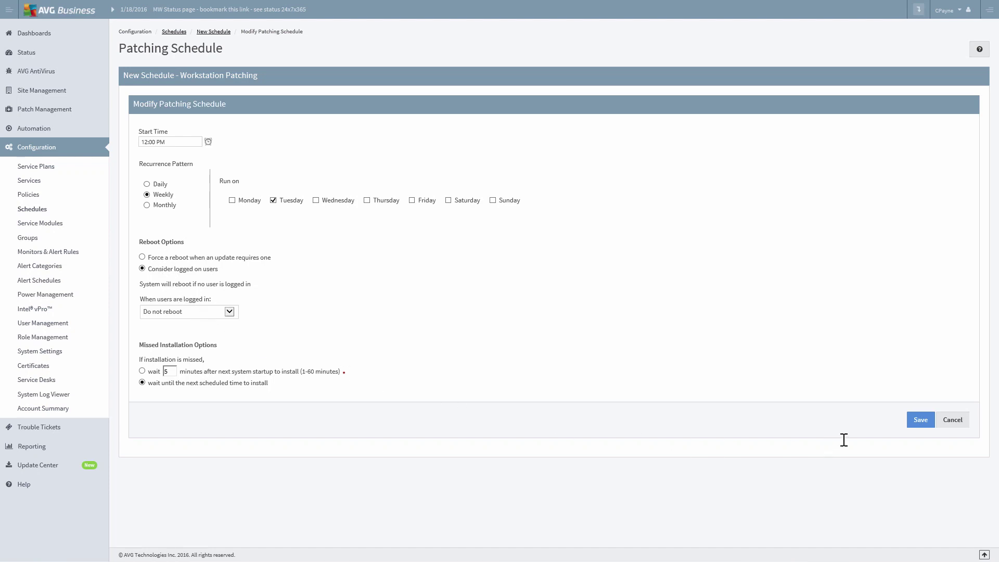
{"action": "left_click", "coordinate": [911, 425]}
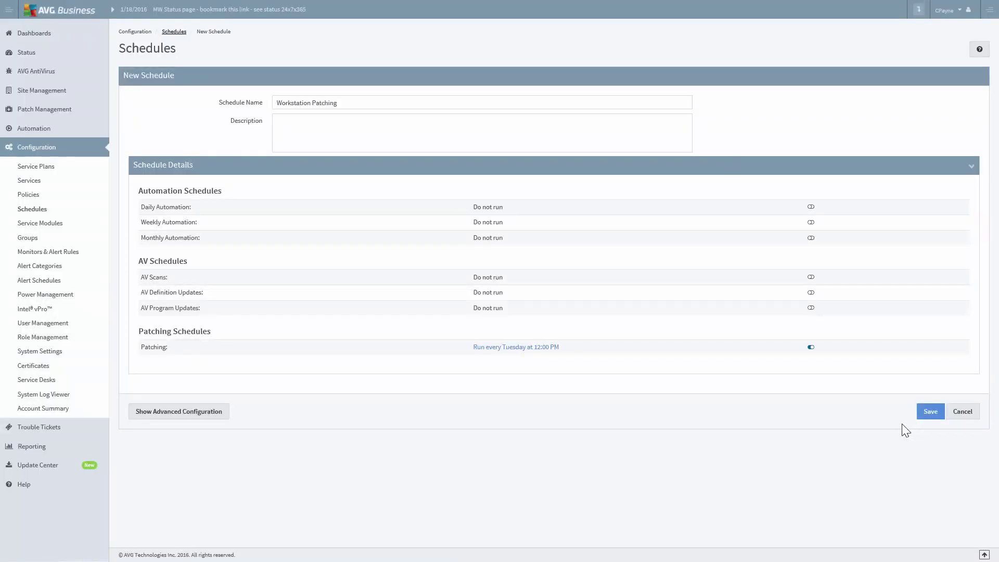
Step: Show the schedule's advanced configuration and scroll down to its Members section
{"action": "left_click", "coordinate": [181, 411]}
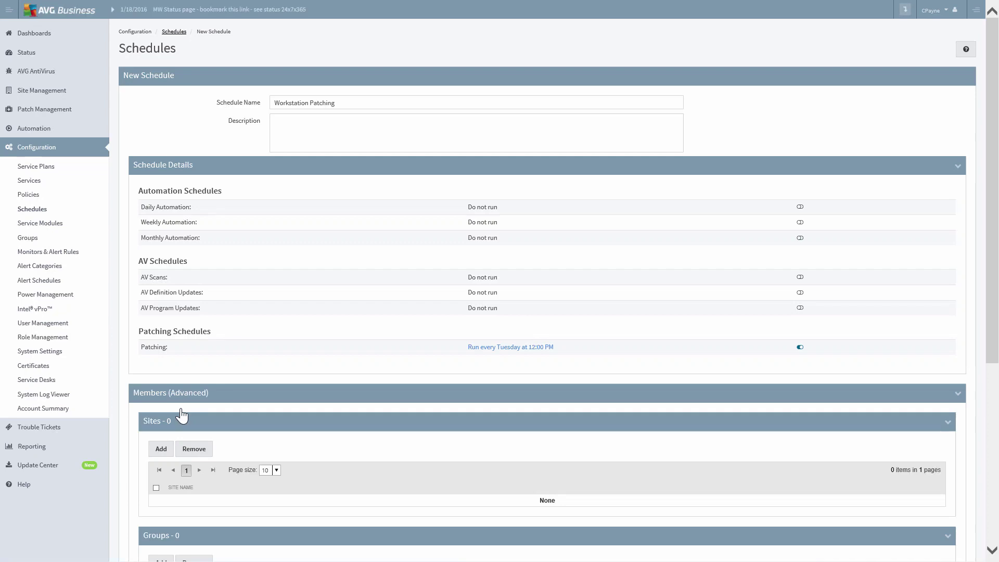
{"action": "scroll", "coordinate": [260, 346], "scroll_direction": "down", "scroll_amount": 2}
{"action": "scroll", "coordinate": [284, 330], "scroll_direction": "down", "scroll_amount": 5}
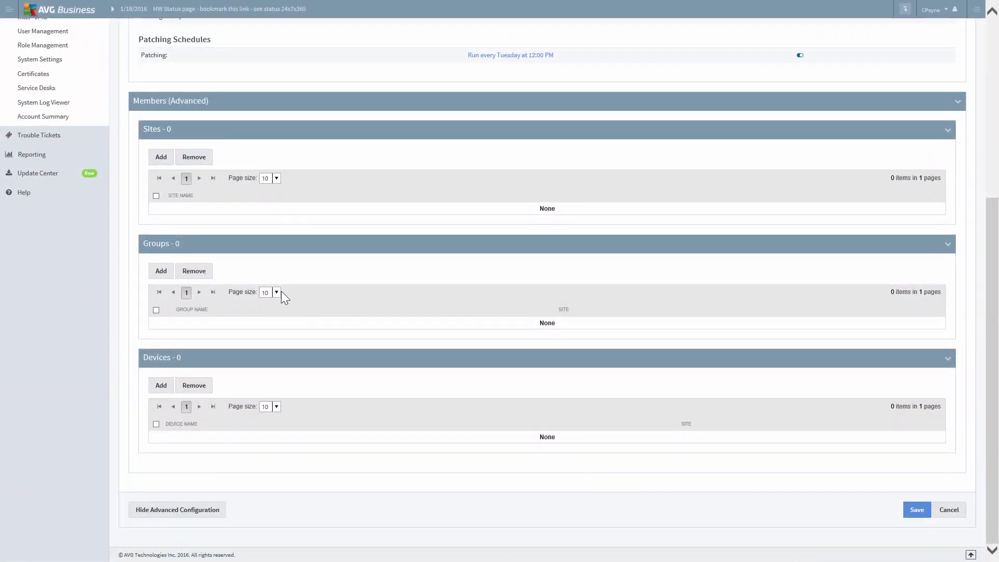
Step: Add the Workstations (Windows) service group as a member of the schedule
{"action": "left_click", "coordinate": [160, 271]}
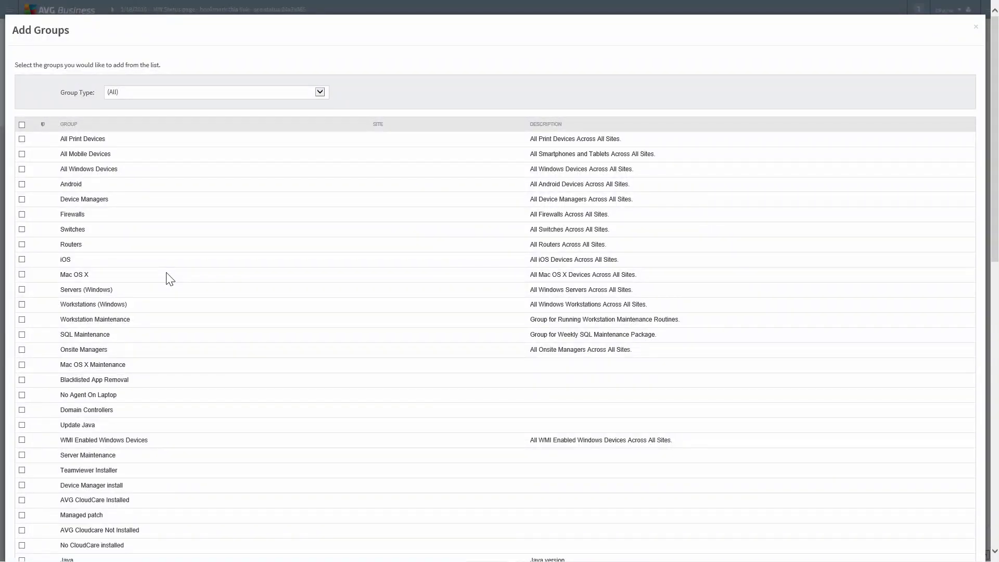
{"action": "left_click", "coordinate": [319, 94]}
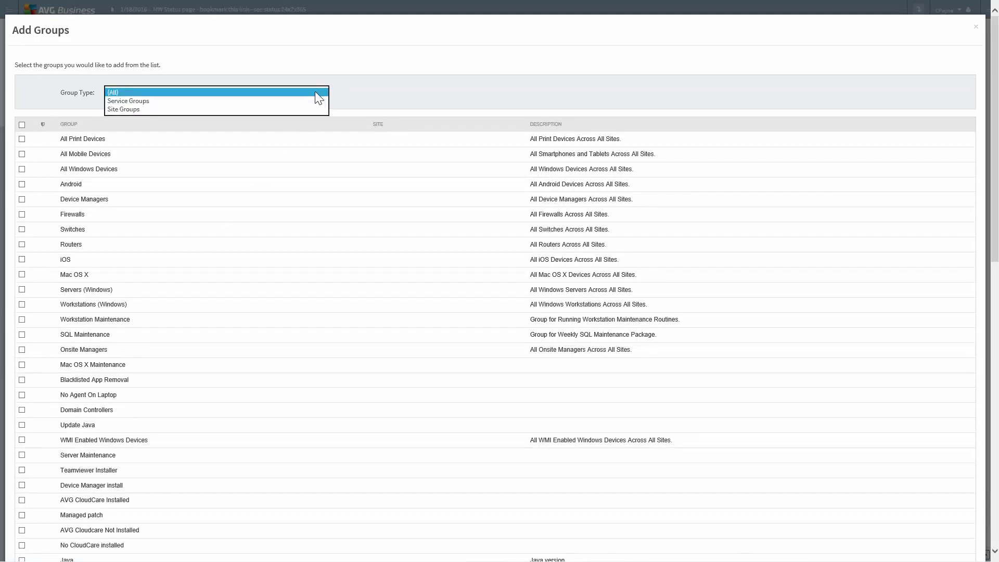
{"action": "left_click", "coordinate": [300, 99]}
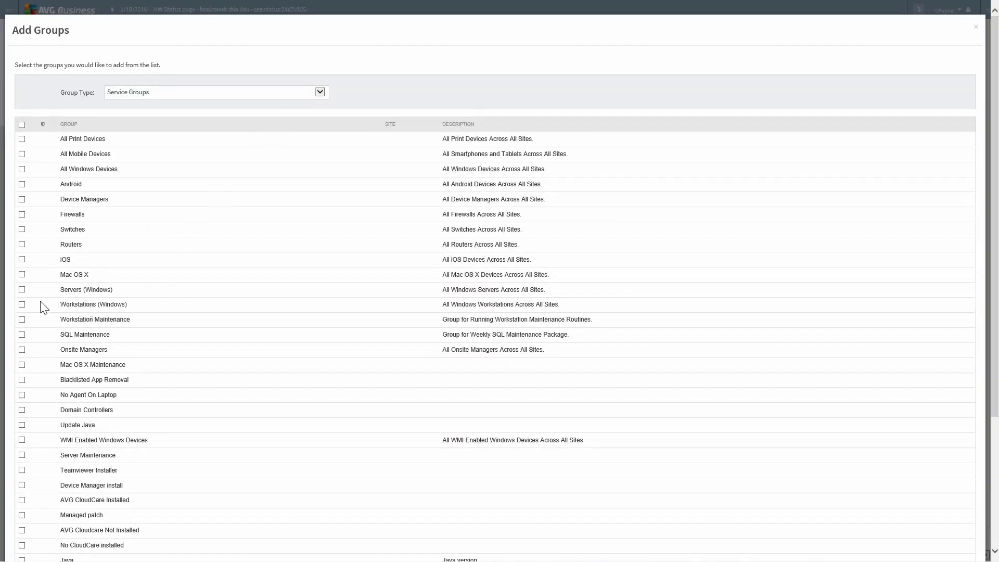
{"action": "left_click", "coordinate": [22, 304]}
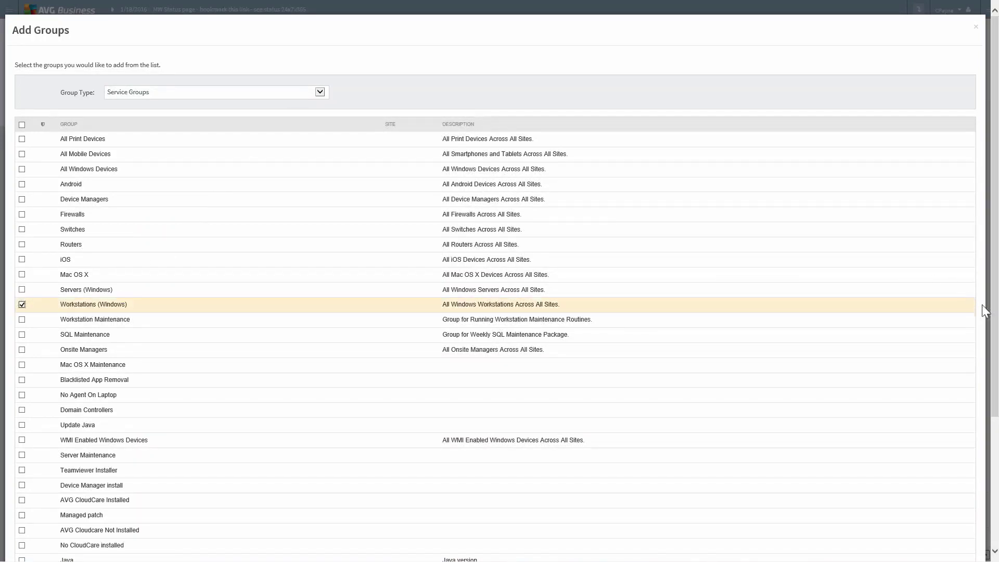
{"action": "scroll", "coordinate": [984, 310], "scroll_direction": "down", "scroll_amount": 4}
{"action": "left_click", "coordinate": [931, 528]}
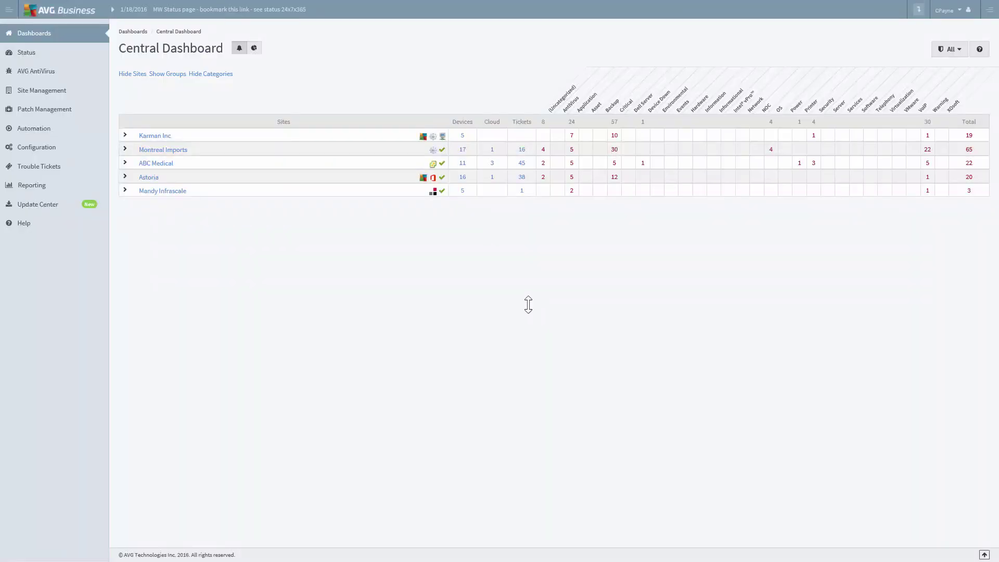
Step: Go to Configuration > Policies > Patching and open Microsoft Windows Workstation Patching
{"action": "left_click", "coordinate": [6, 146]}
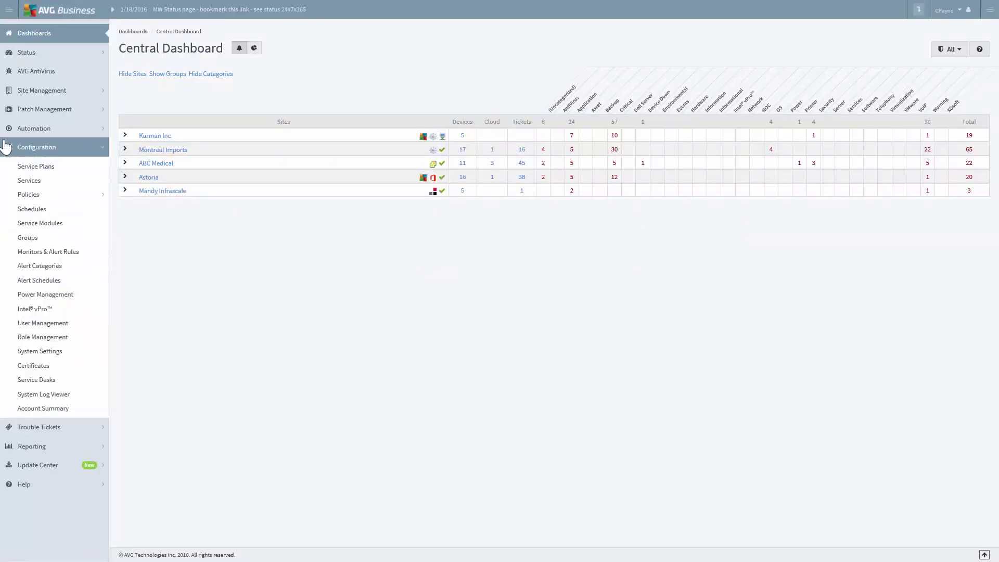
{"action": "left_click", "coordinate": [35, 199]}
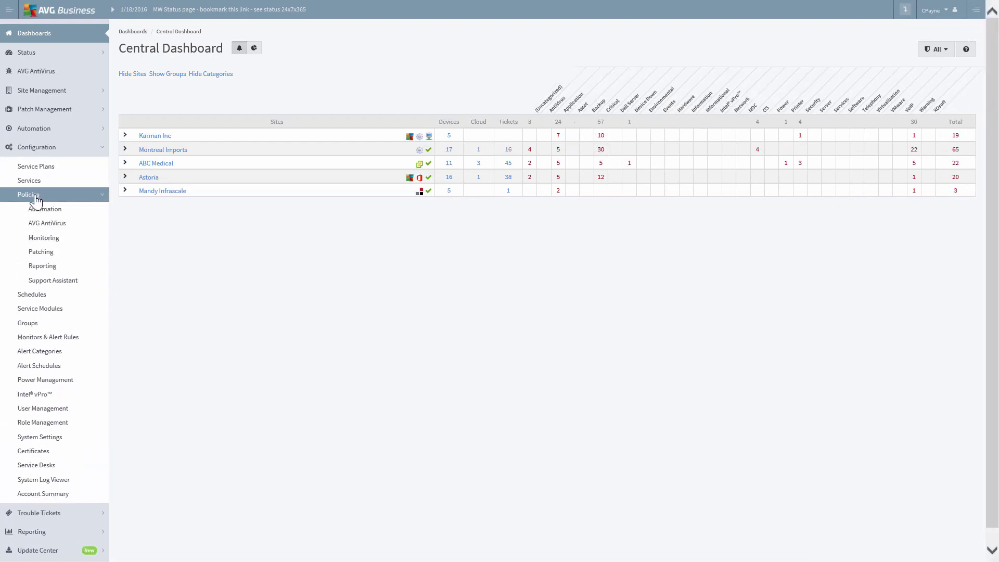
{"action": "left_click", "coordinate": [41, 251]}
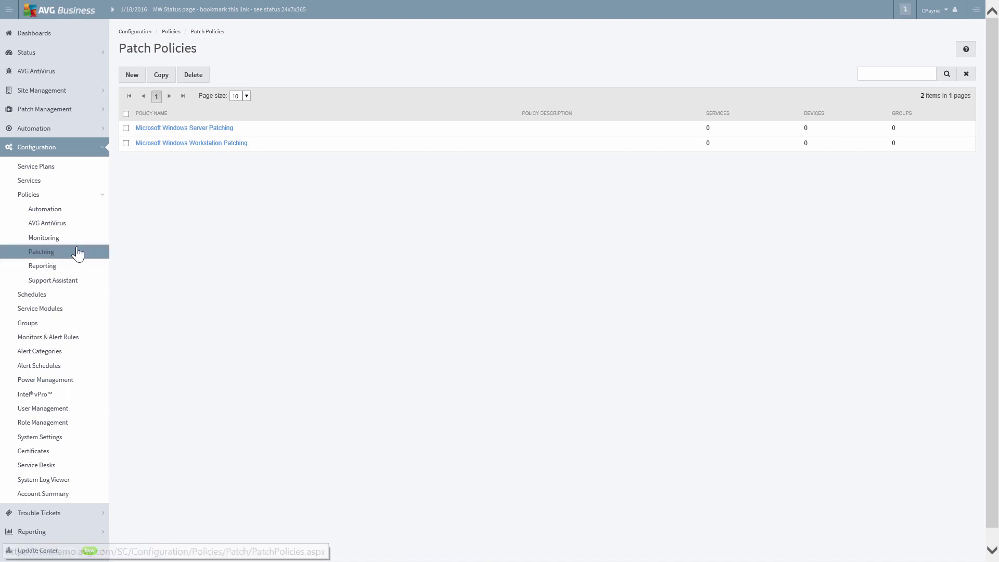
{"action": "left_click", "coordinate": [179, 147]}
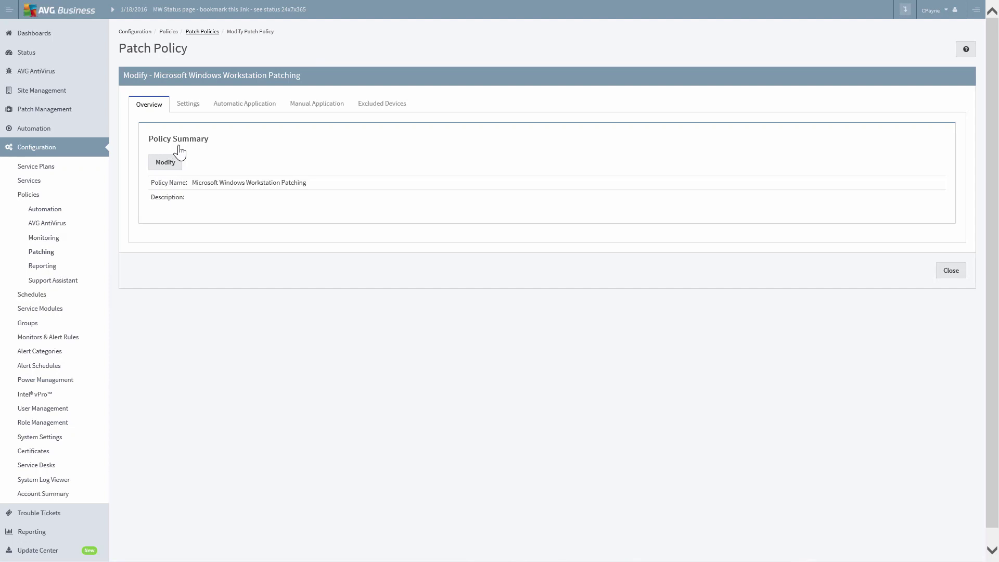
Step: Change the policy settings to Auto download and auto install with Override Execution Schedules, and save
{"action": "left_click", "coordinate": [190, 109]}
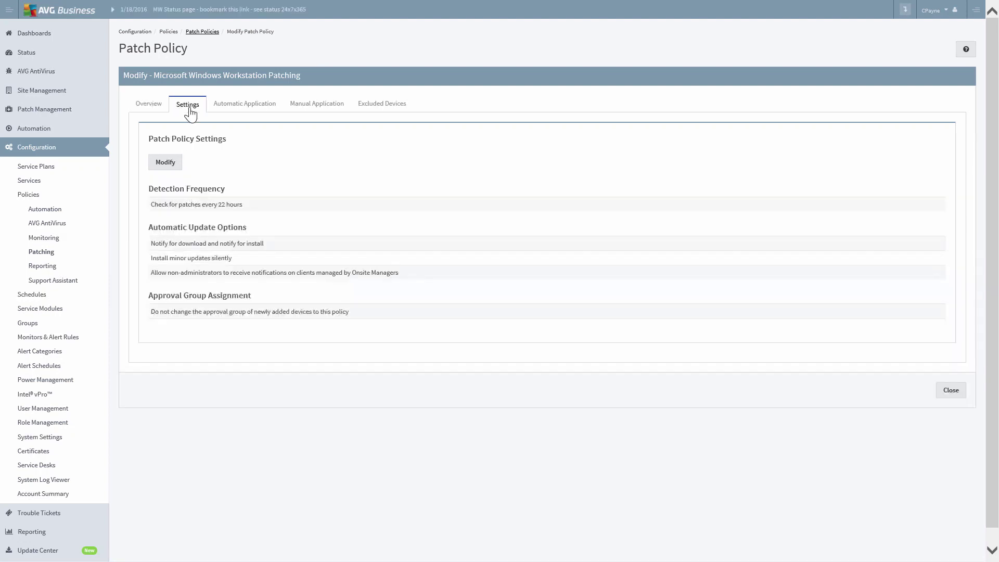
{"action": "left_click", "coordinate": [163, 165]}
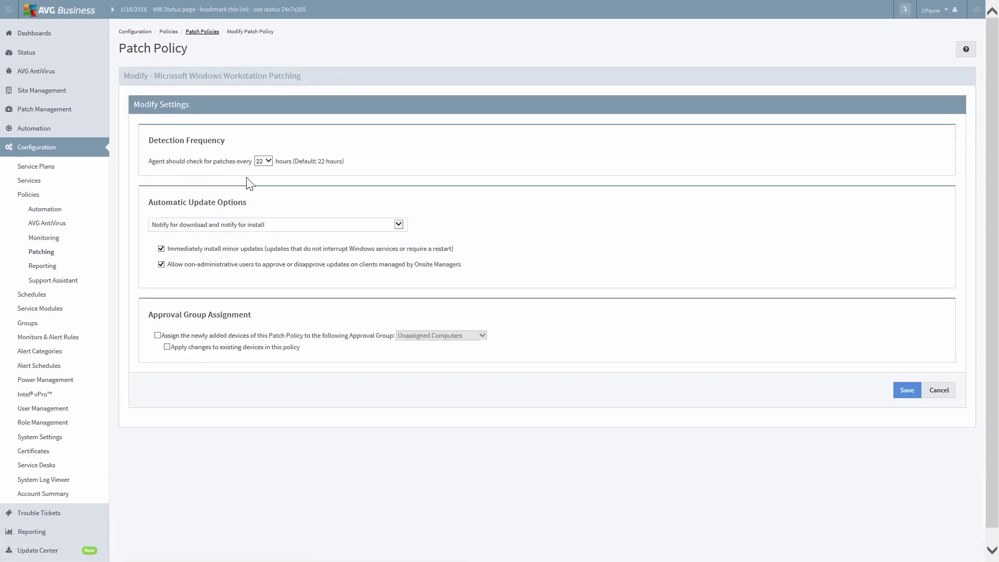
{"action": "left_click", "coordinate": [270, 225]}
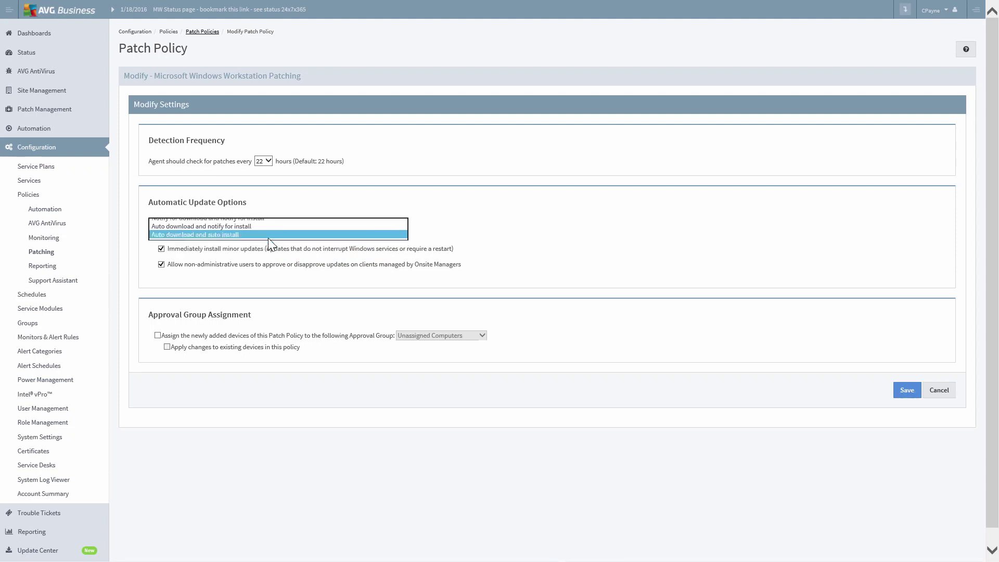
{"action": "left_click", "coordinate": [267, 239]}
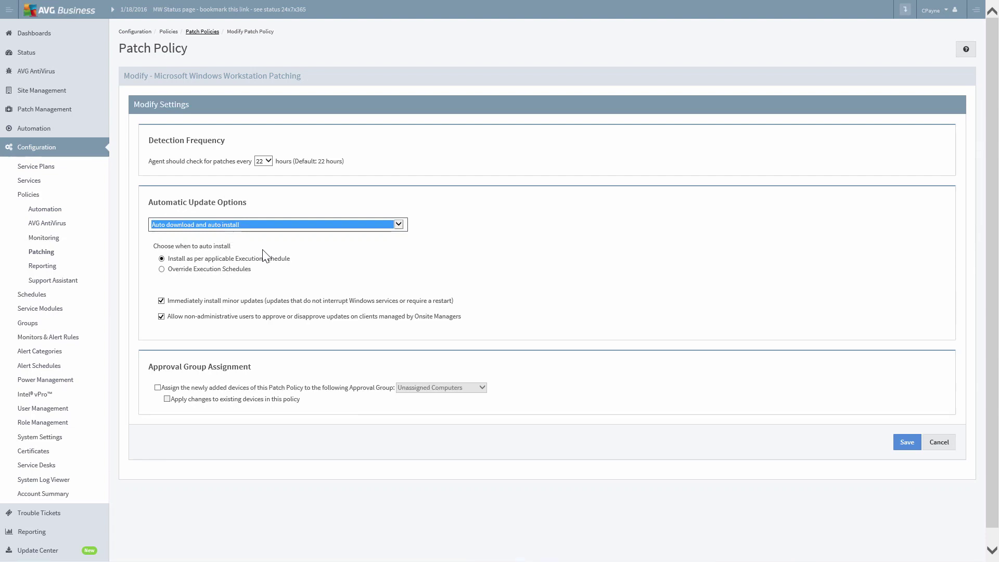
{"action": "left_click", "coordinate": [248, 274]}
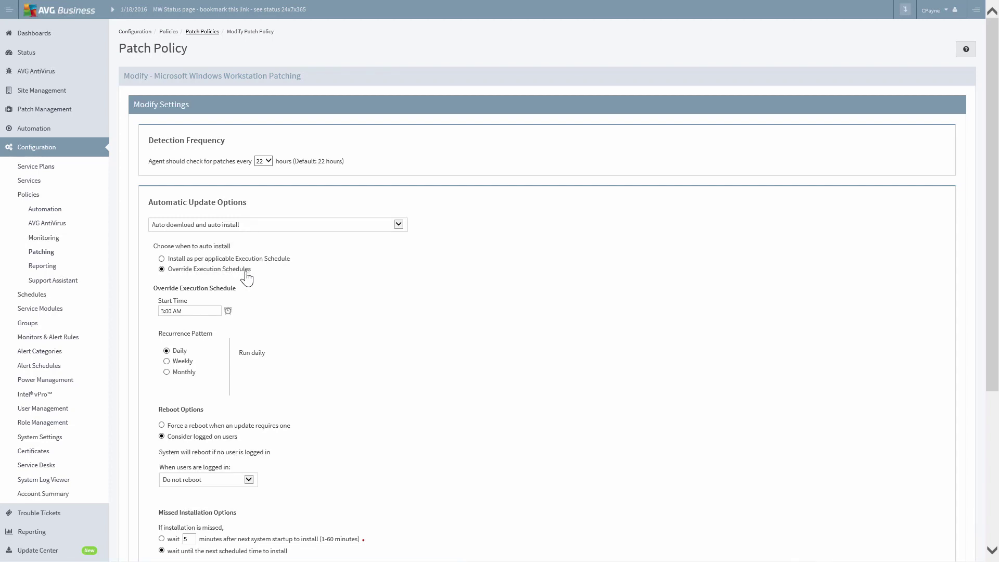
{"action": "scroll", "coordinate": [282, 318], "scroll_direction": "down", "scroll_amount": 2}
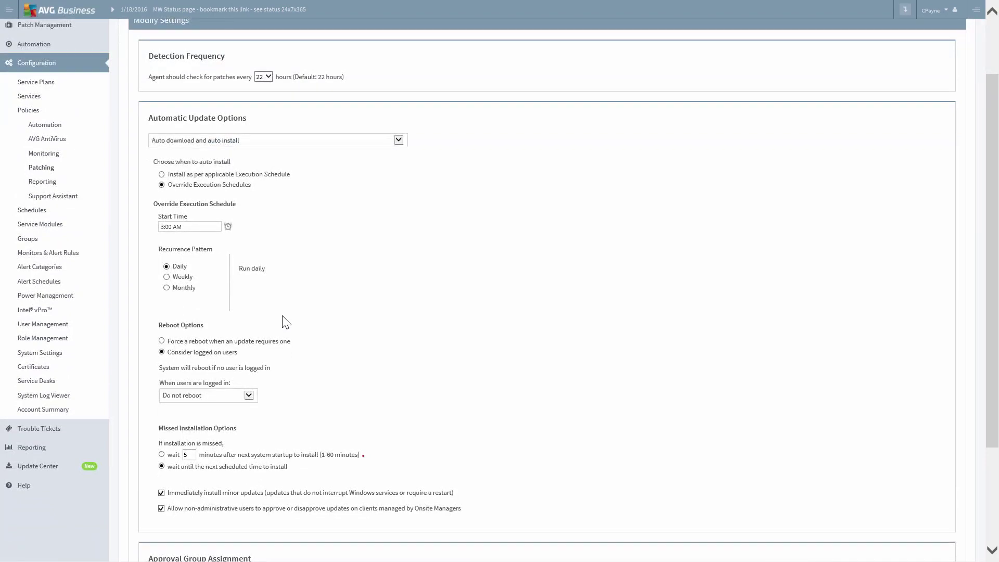
{"action": "scroll", "coordinate": [282, 318], "scroll_direction": "down", "scroll_amount": 3}
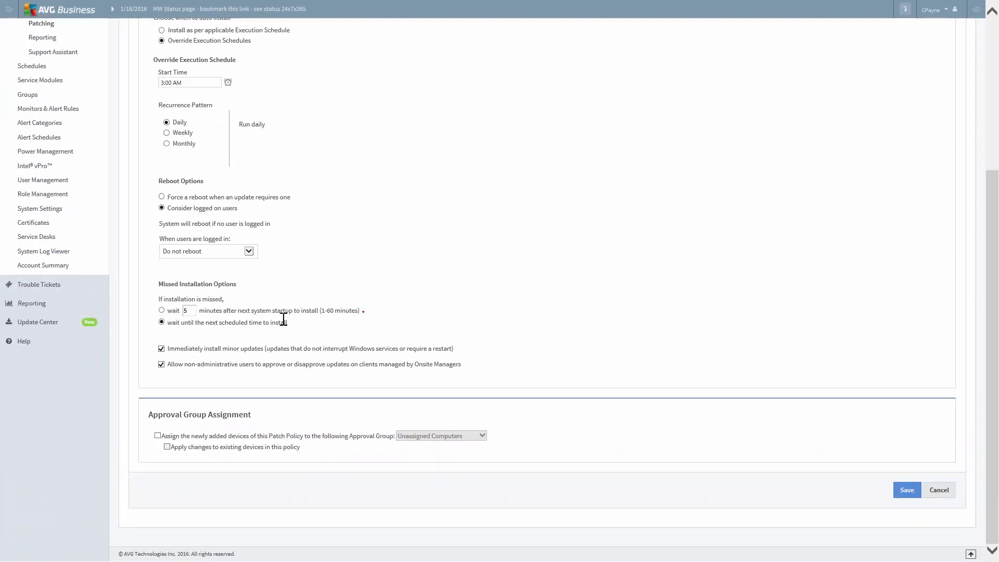
{"action": "left_click", "coordinate": [906, 490]}
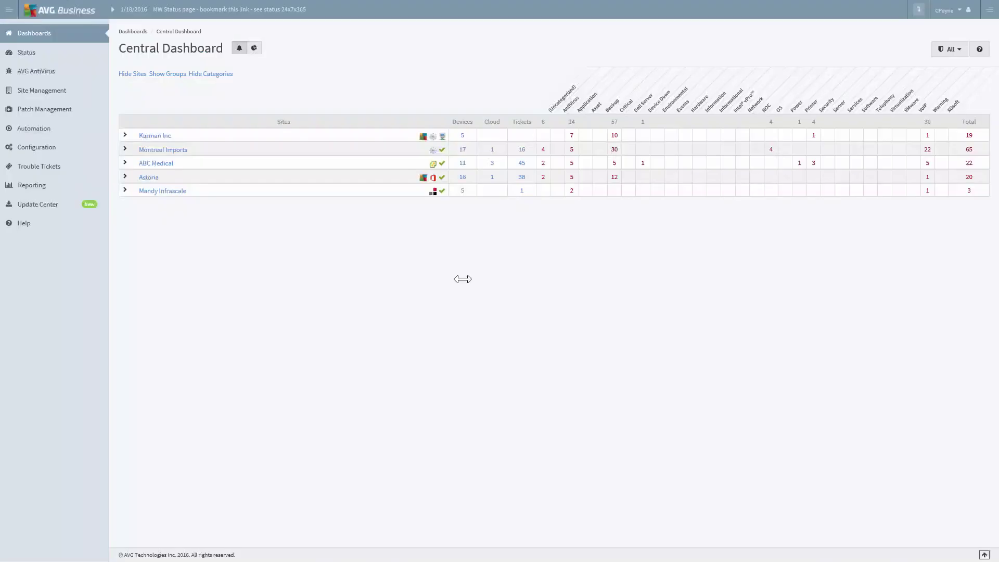
Step: Open Patch Management > Reports > Device Report from the sidebar
{"action": "left_click", "coordinate": [68, 113]}
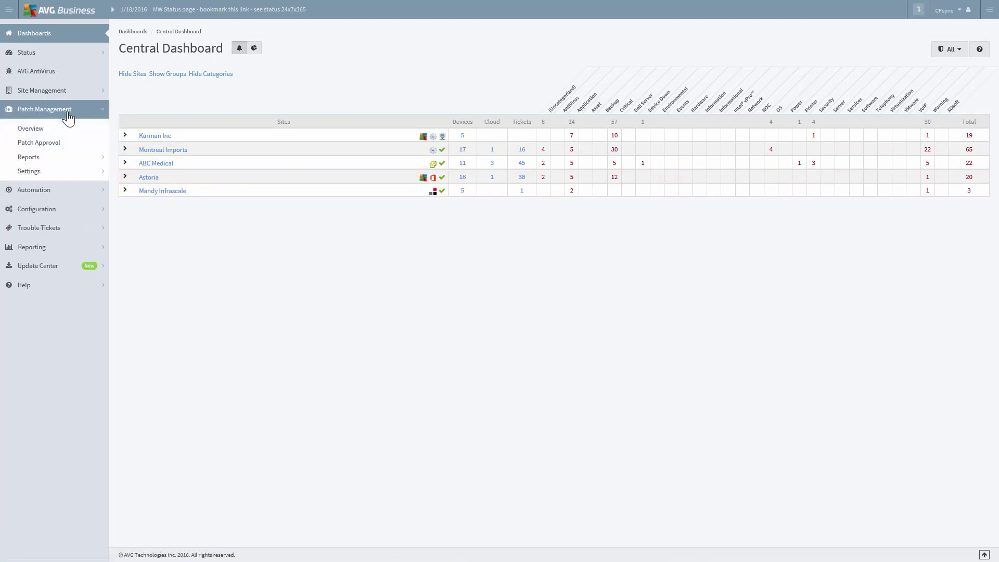
{"action": "left_click", "coordinate": [61, 161]}
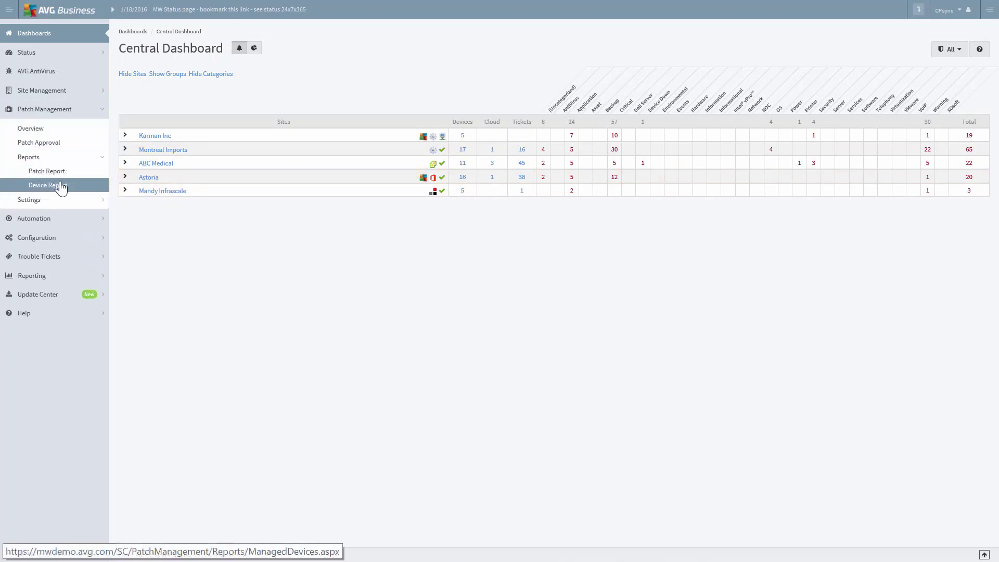
{"action": "left_click", "coordinate": [61, 186]}
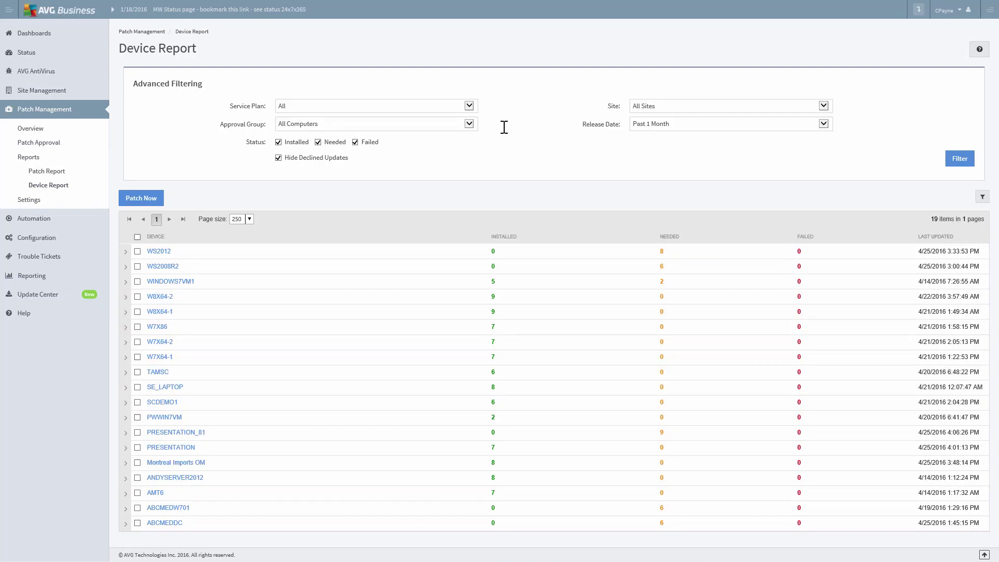
Step: Filter the Device Report to exclude Installed patches and select all six listed devices
{"action": "left_click", "coordinate": [278, 143]}
{"action": "left_click", "coordinate": [964, 157]}
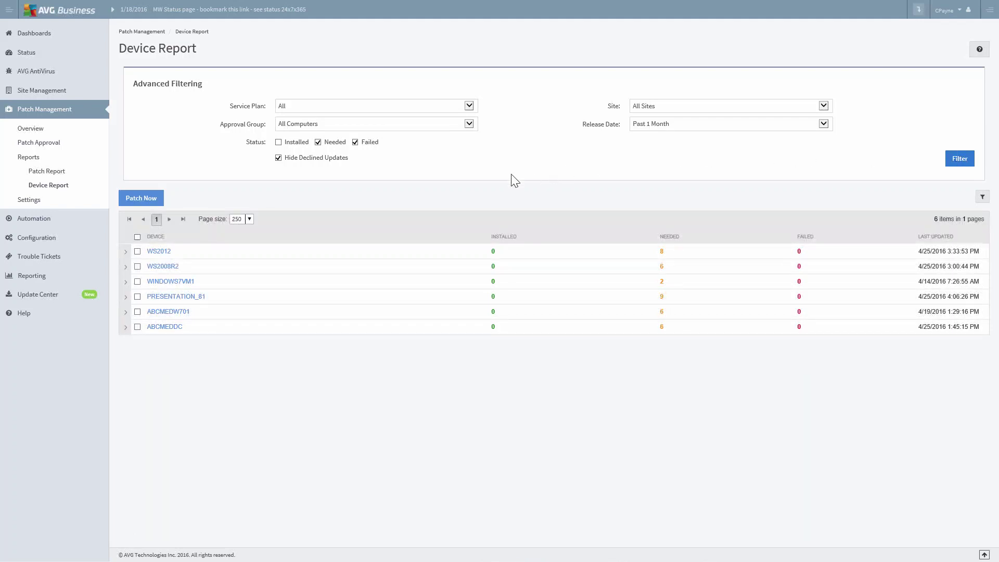
{"action": "left_click", "coordinate": [137, 251]}
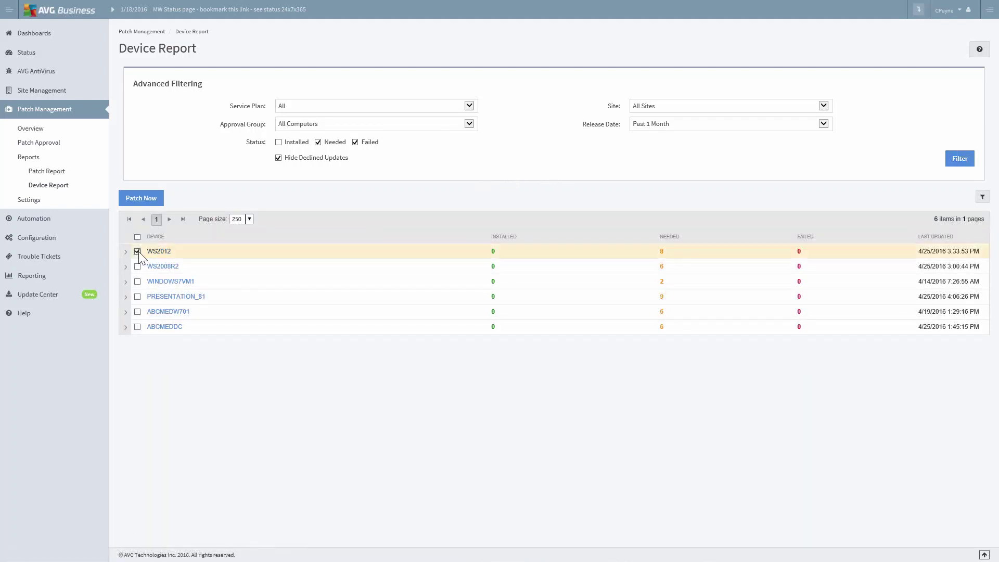
{"action": "left_click", "coordinate": [138, 267]}
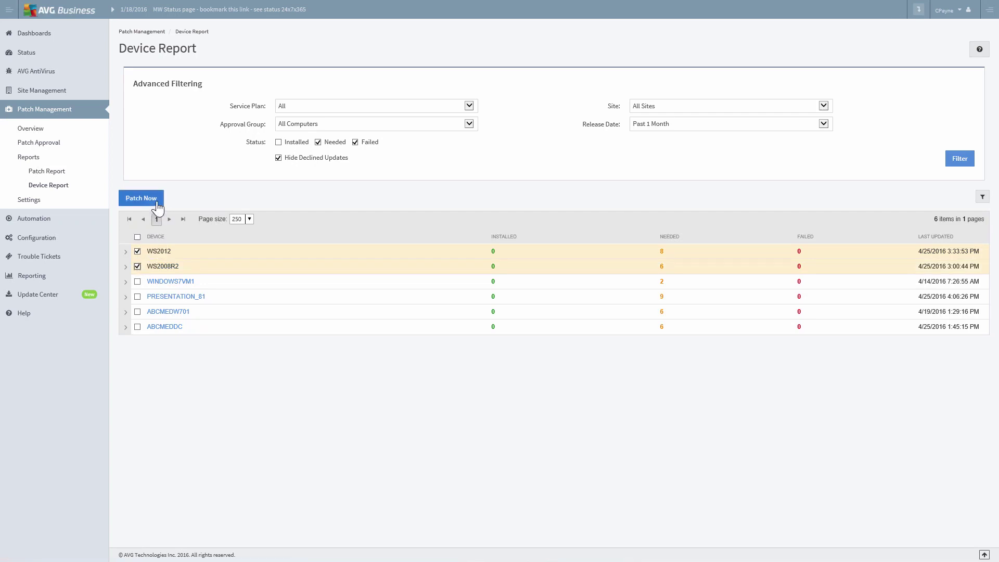
{"action": "left_click", "coordinate": [138, 238]}
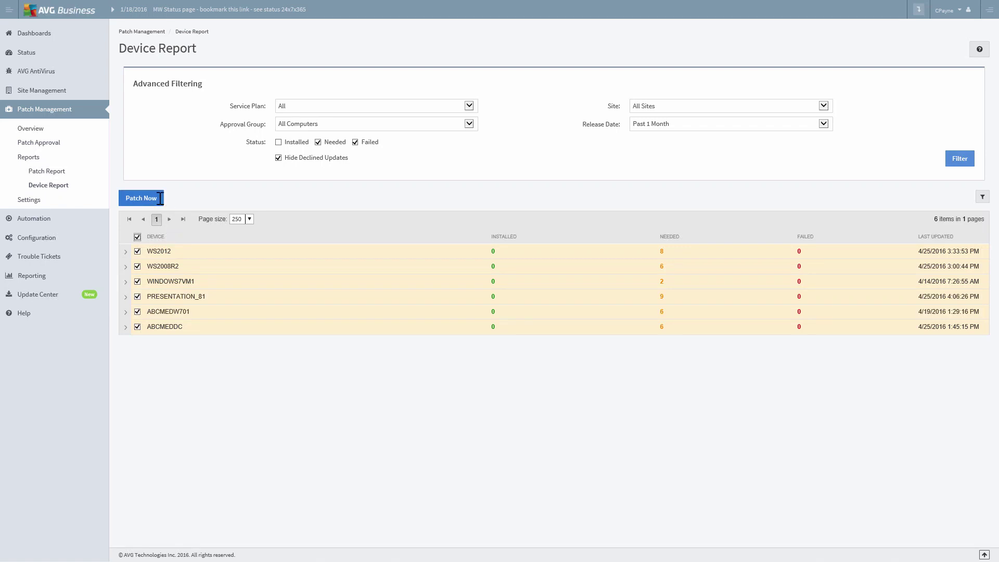
Step: Expand WS2012's needed patches and try Patch Now, cancelling at the reboot warning
{"action": "left_click", "coordinate": [125, 251]}
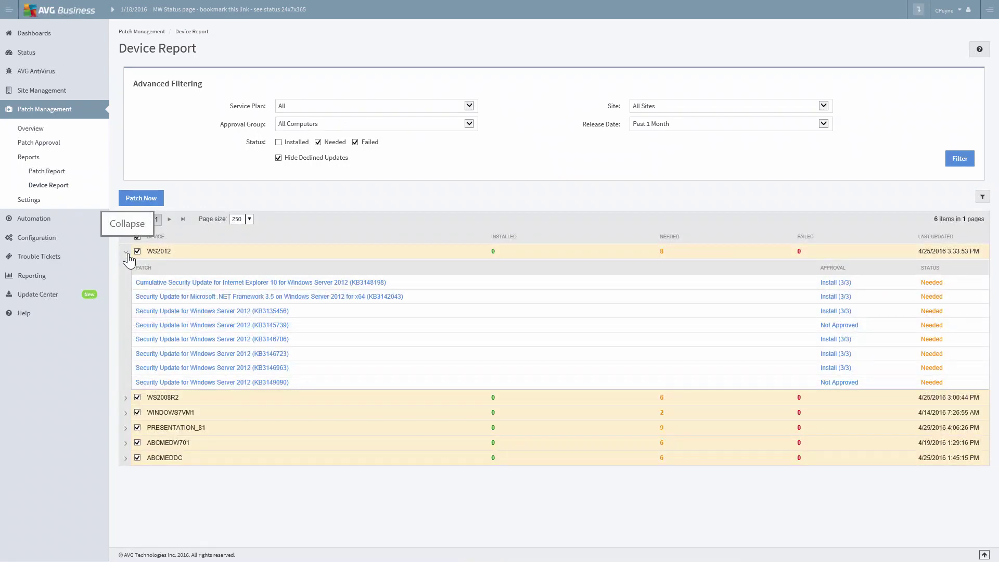
{"action": "left_click", "coordinate": [154, 201]}
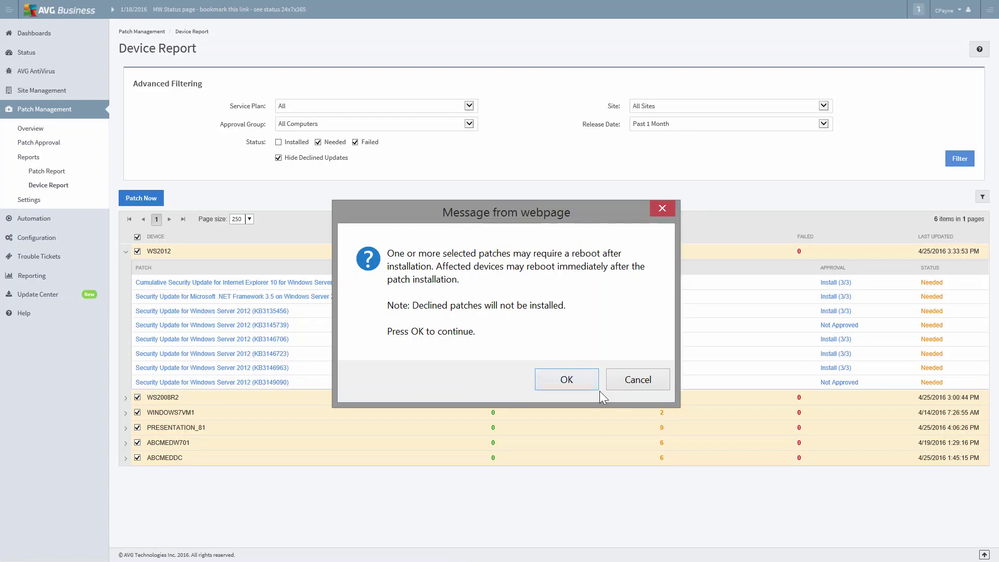
{"action": "left_click", "coordinate": [624, 379]}
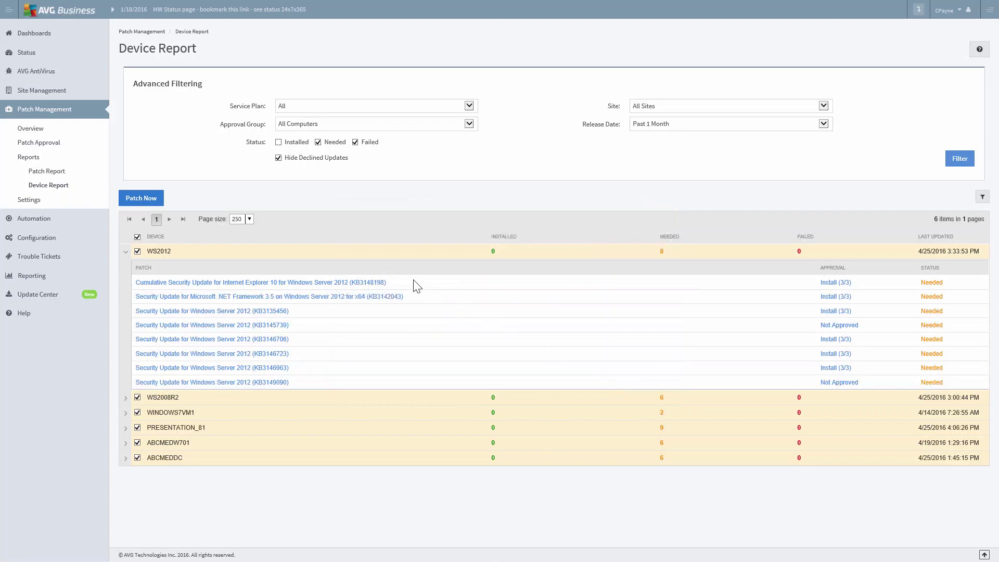
Step: Open the Patch Report and expand the IE 10 cumulative security update to see WS2012
{"action": "left_click", "coordinate": [52, 172]}
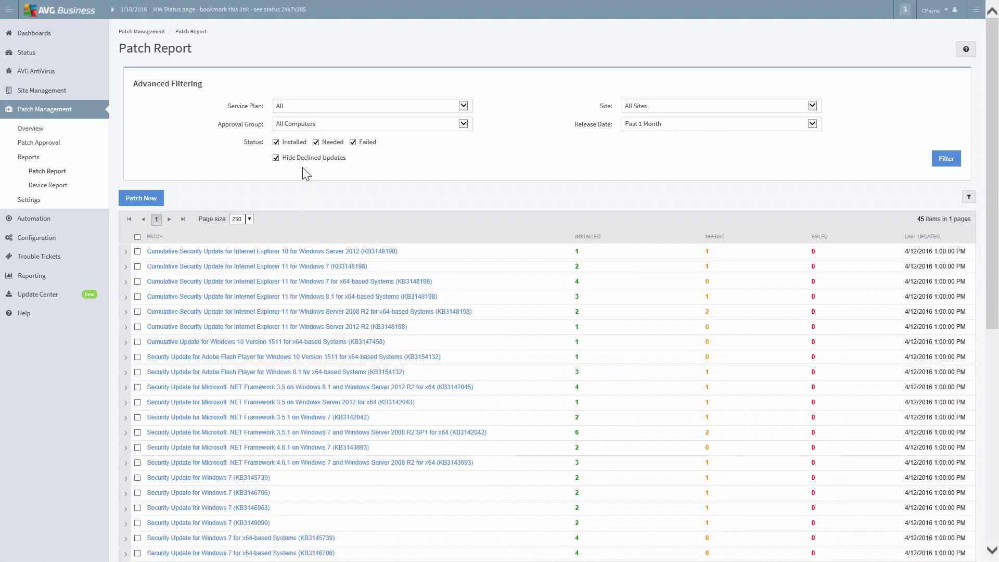
{"action": "left_click", "coordinate": [125, 255]}
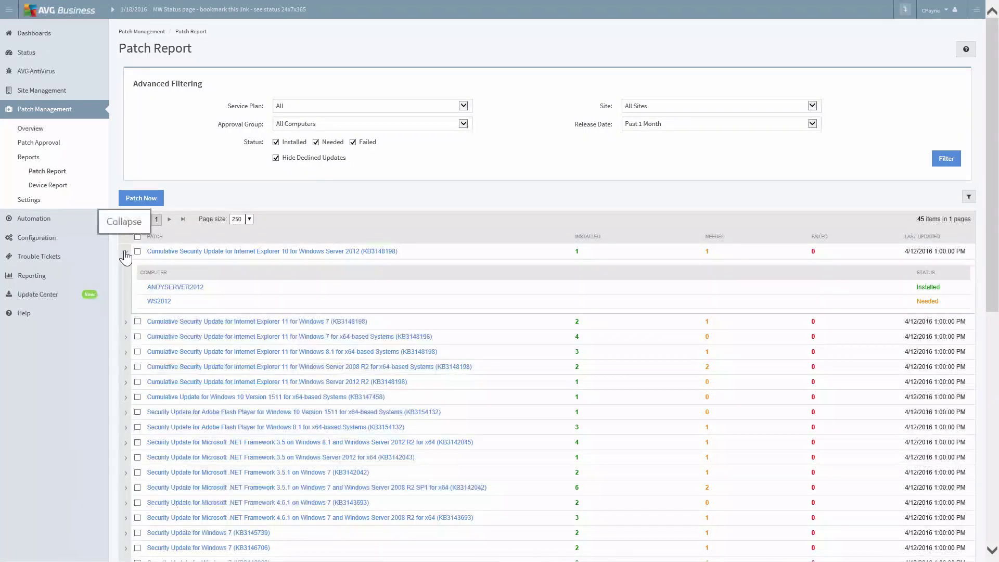